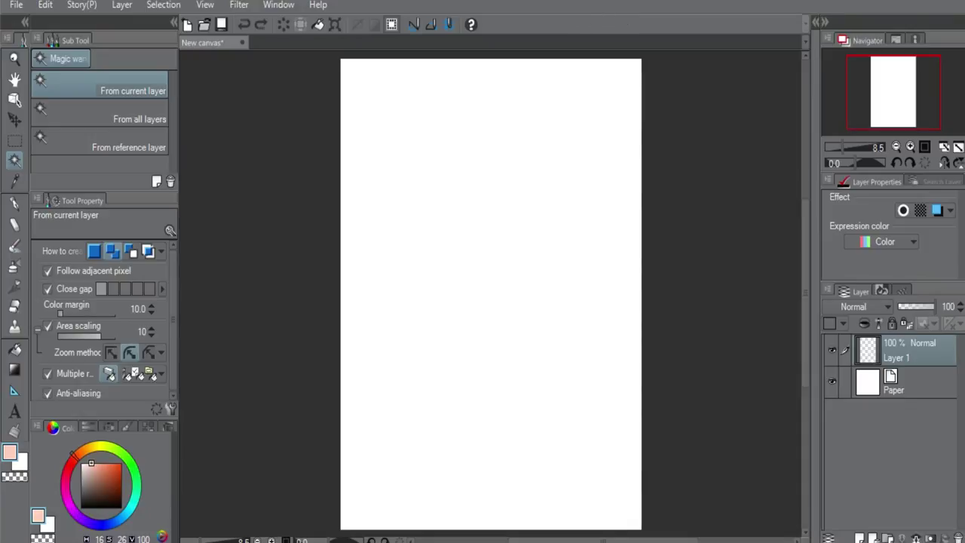
- Import the scanned sketch IMG_20150815_100805 from the drawings folder as an image layer
{"action": "left_click", "coordinate": [15, 6]}
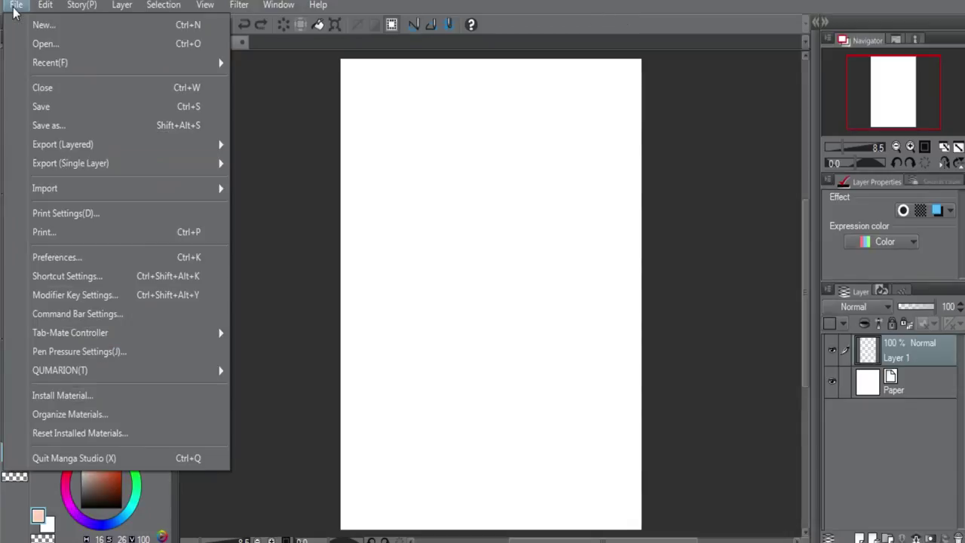
{"action": "mouse_move", "coordinate": [75, 189]}
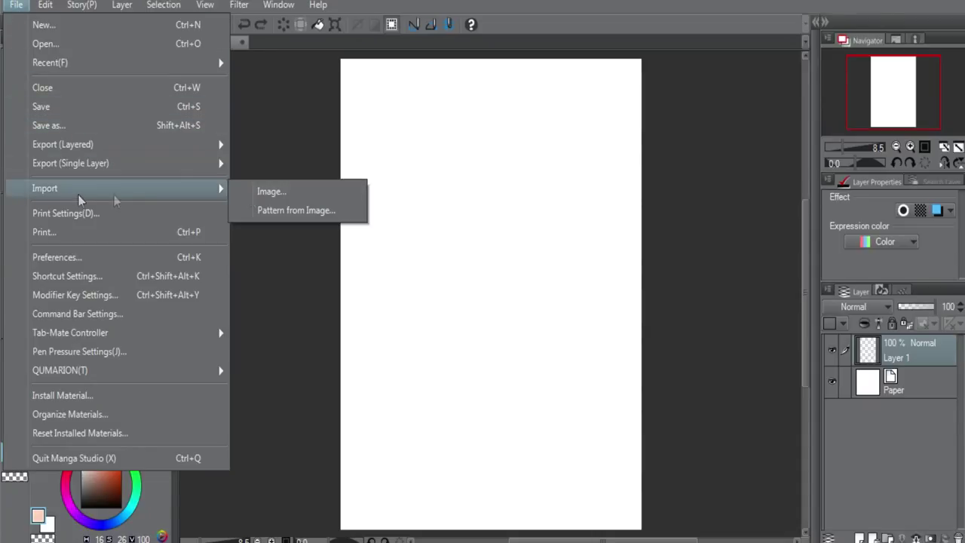
{"action": "left_click", "coordinate": [287, 198]}
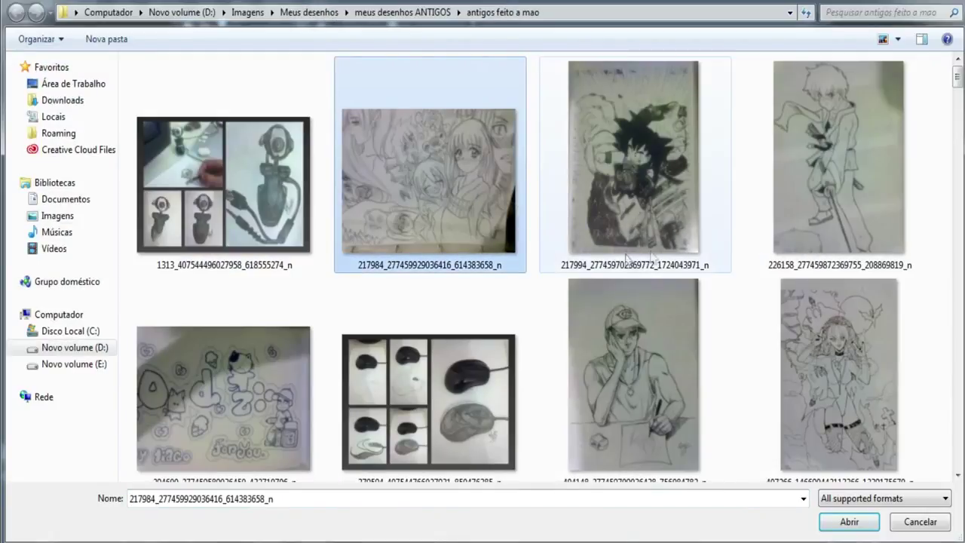
{"action": "left_click", "coordinate": [656, 238]}
{"action": "scroll", "coordinate": [795, 273], "scroll_direction": "down", "scroll_amount": 5}
{"action": "scroll", "coordinate": [595, 189], "scroll_direction": "down", "scroll_amount": 2}
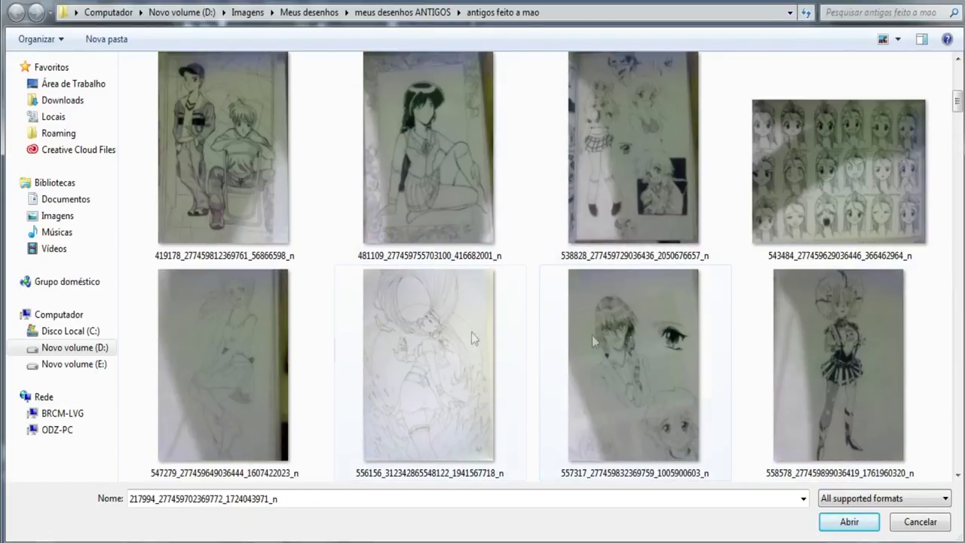
{"action": "scroll", "coordinate": [632, 331], "scroll_direction": "down", "scroll_amount": 3}
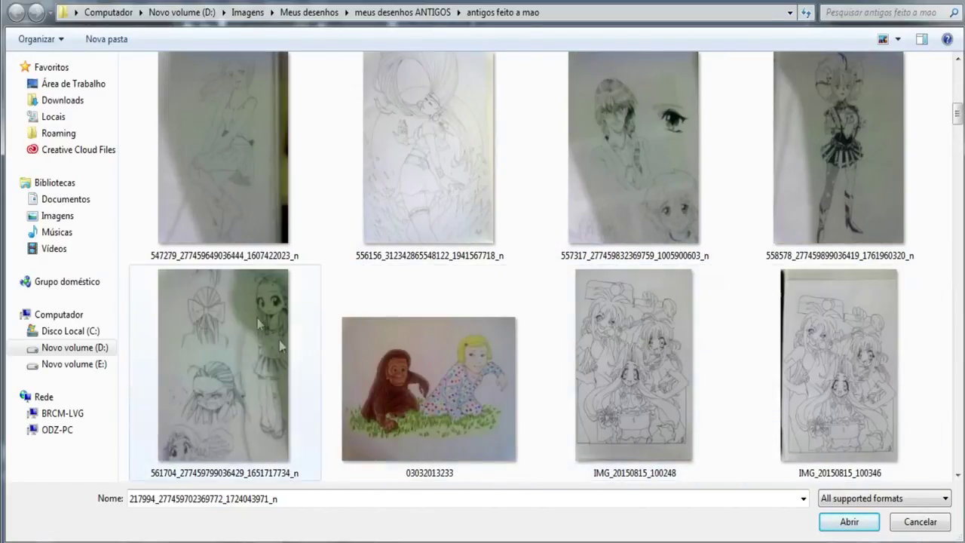
{"action": "left_click", "coordinate": [679, 324]}
{"action": "scroll", "coordinate": [855, 317], "scroll_direction": "down", "scroll_amount": 3}
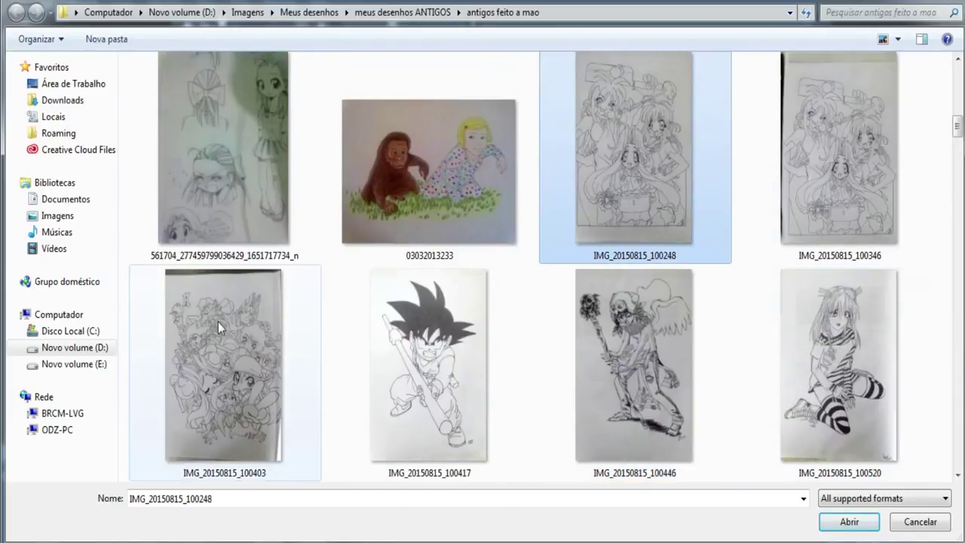
{"action": "left_click", "coordinate": [220, 323]}
{"action": "scroll", "coordinate": [631, 293], "scroll_direction": "down", "scroll_amount": 3}
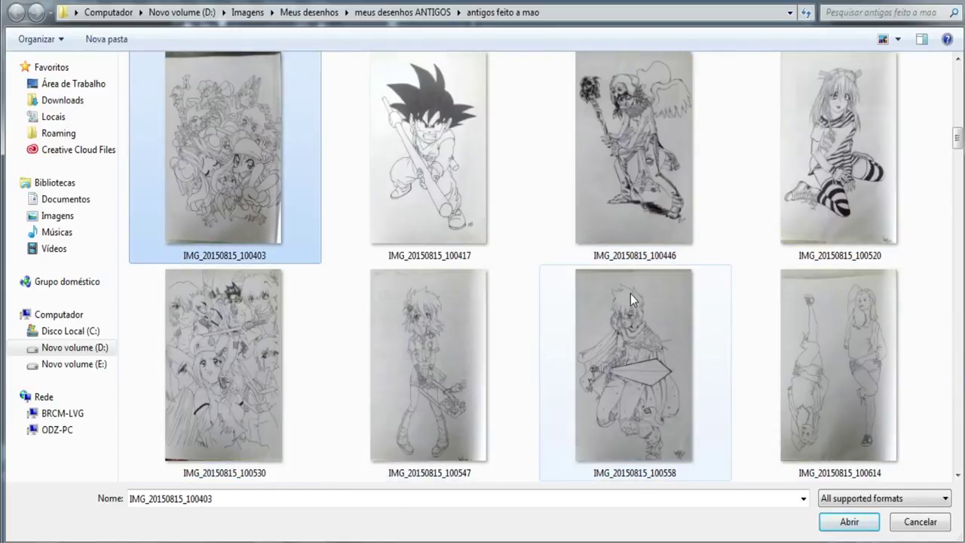
{"action": "scroll", "coordinate": [630, 293], "scroll_direction": "down", "scroll_amount": 3}
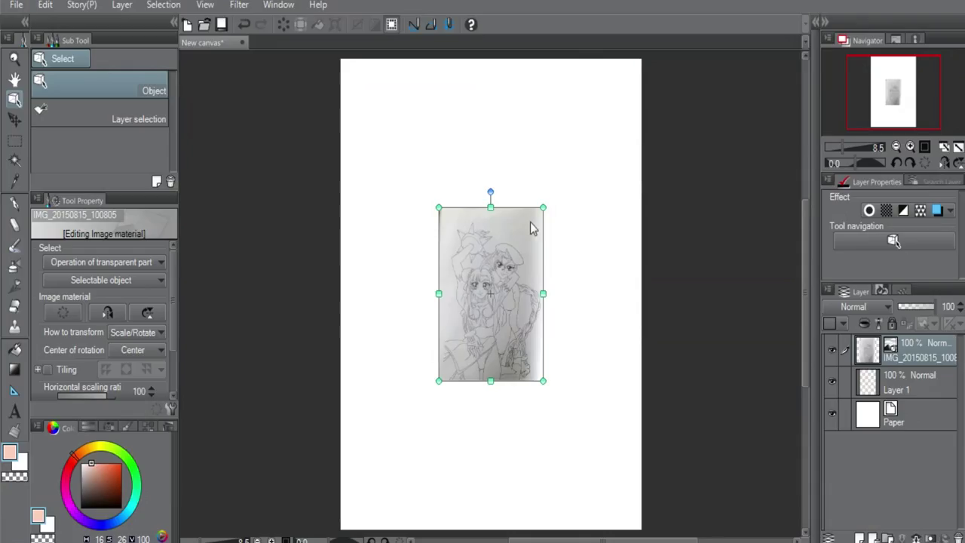
- Scale the imported sketch with its corner handles until it covers the whole page
{"action": "left_click_drag", "start_coordinate": [543, 207], "coordinate": [650, 45]}
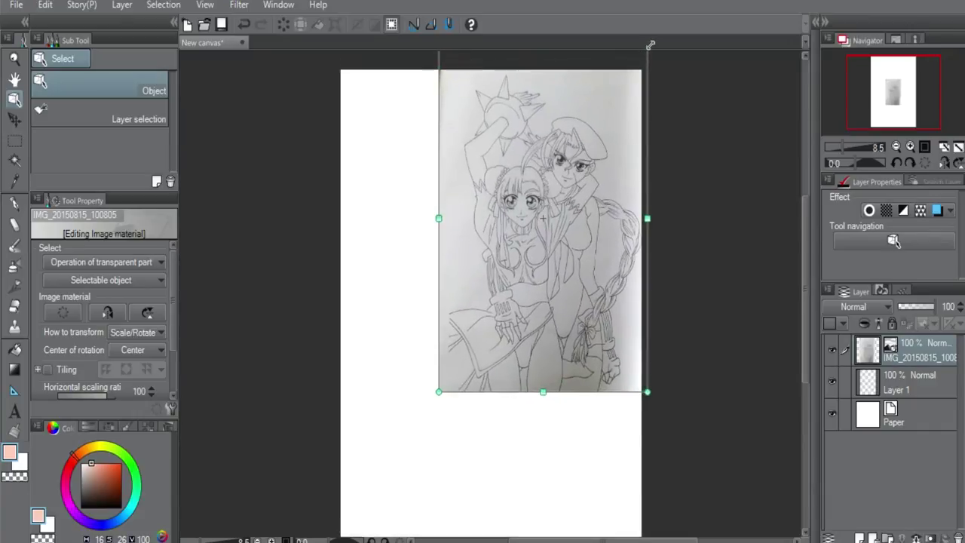
{"action": "mouse_move", "coordinate": [439, 391]}
{"action": "left_mouse_down"}
{"action": "mouse_move", "coordinate": [344, 535]}
{"action": "mouse_move", "coordinate": [330, 531]}
{"action": "mouse_move", "coordinate": [342, 521]}
{"action": "left_mouse_up"}
{"action": "scroll", "coordinate": [636, 211], "scroll_direction": "down", "scroll_amount": 3}
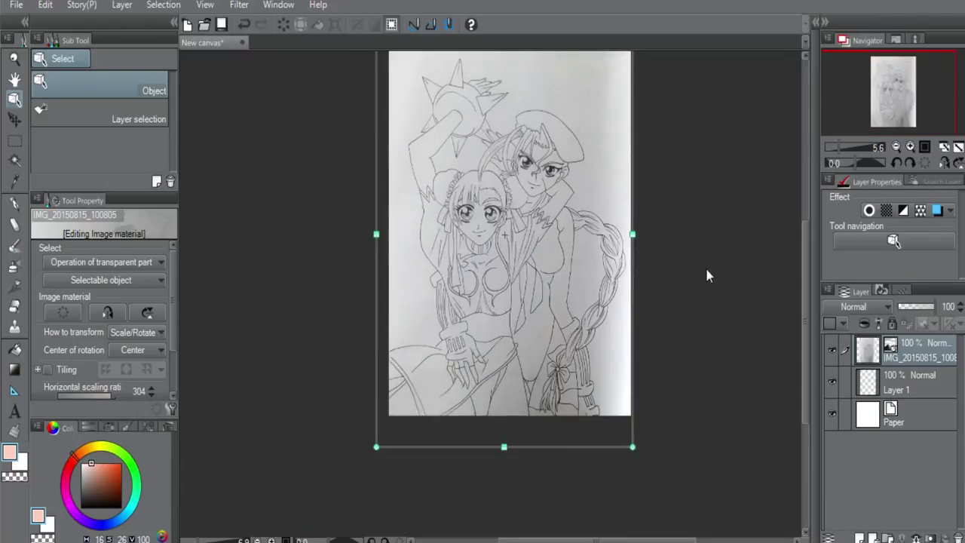
{"action": "scroll", "coordinate": [706, 275], "scroll_direction": "up", "scroll_amount": 2}
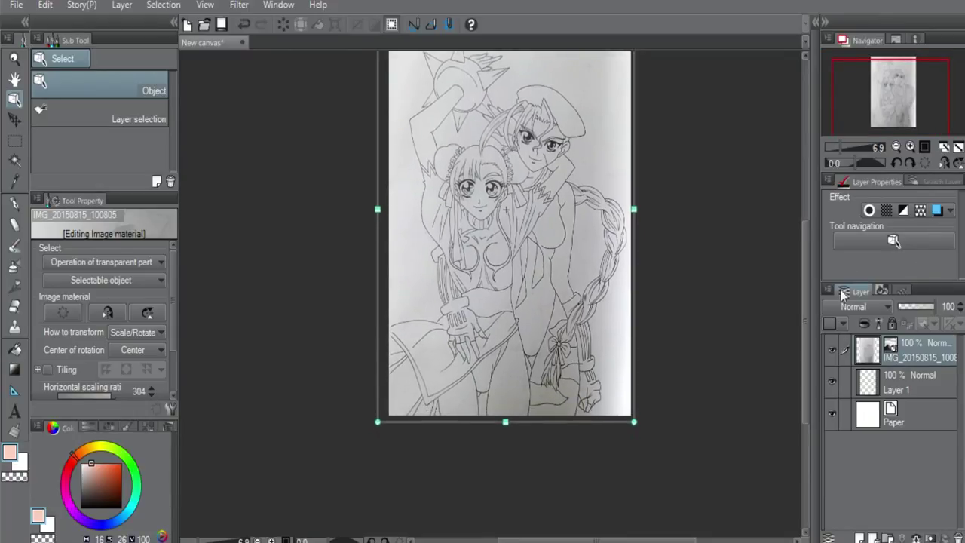
{"action": "scroll", "coordinate": [657, 206], "scroll_direction": "up", "scroll_amount": 1}
{"action": "scroll", "coordinate": [644, 128], "scroll_direction": "down", "scroll_amount": 1}
{"action": "scroll", "coordinate": [650, 102], "scroll_direction": "down", "scroll_amount": 1}
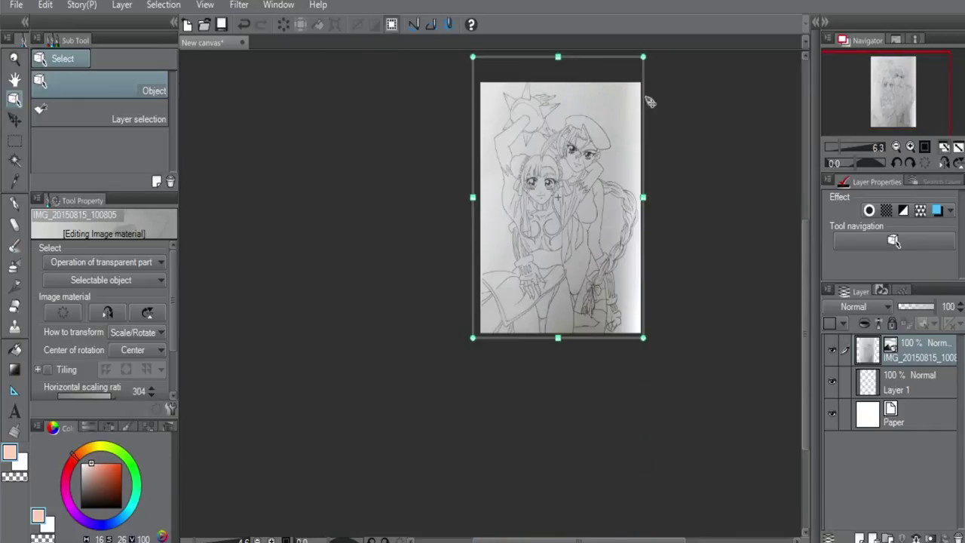
{"action": "left_click_drag", "start_coordinate": [643, 57], "coordinate": [643, 65]}
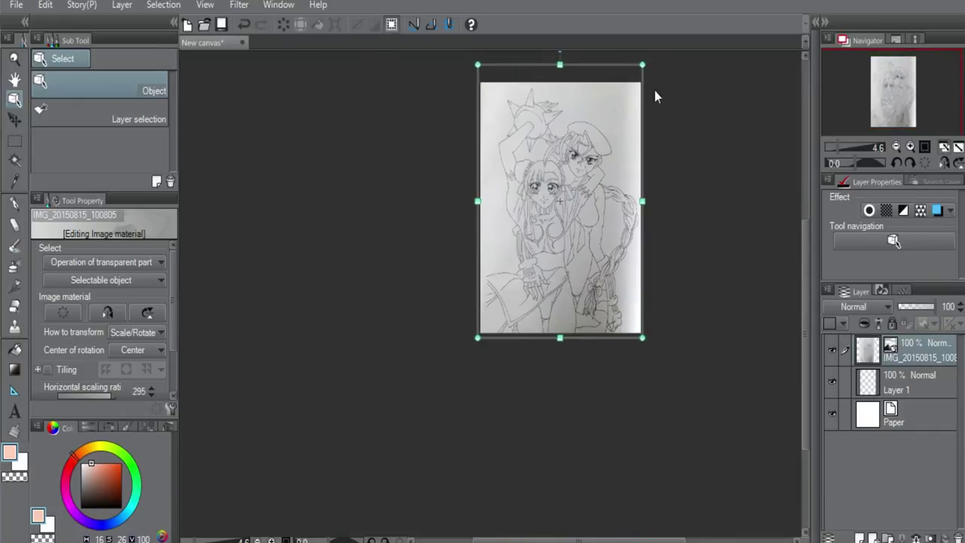
{"action": "scroll", "coordinate": [643, 307], "scroll_direction": "up", "scroll_amount": 1}
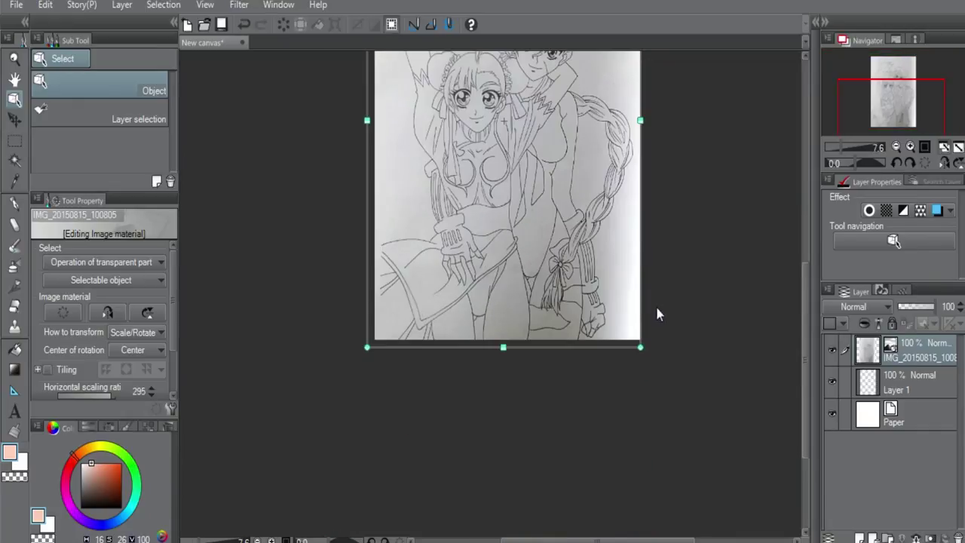
{"action": "scroll", "coordinate": [679, 278], "scroll_direction": "up", "scroll_amount": 3}
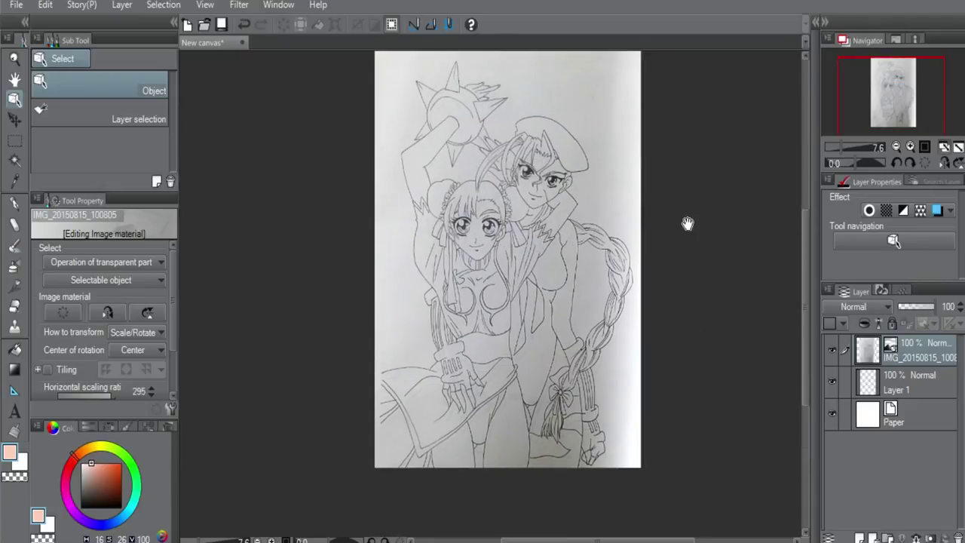
{"action": "scroll", "coordinate": [687, 241], "scroll_direction": "up", "scroll_amount": 1}
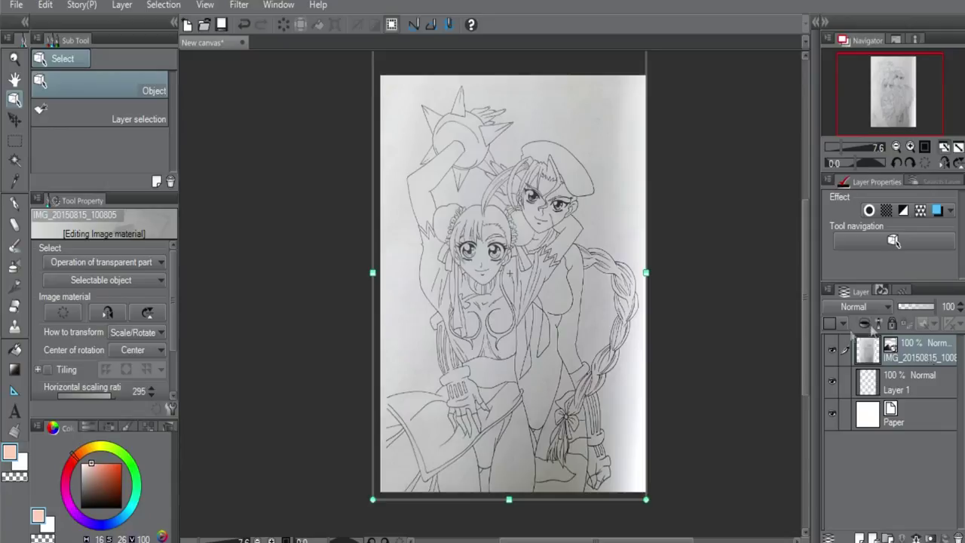
- Rasterize the IMG_20150815_100805 sketch layer into an ordinary raster layer
{"action": "right_click", "coordinate": [906, 354]}
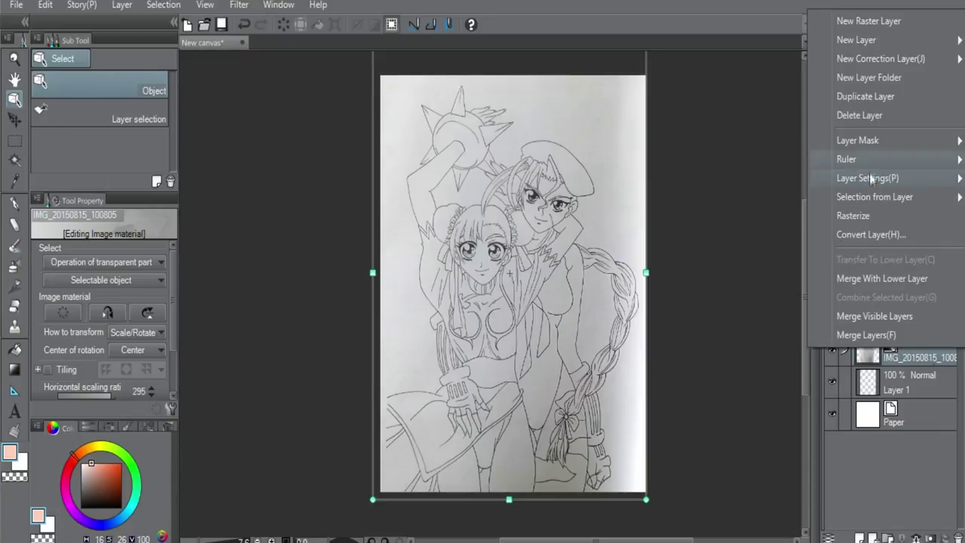
{"action": "left_click", "coordinate": [861, 217]}
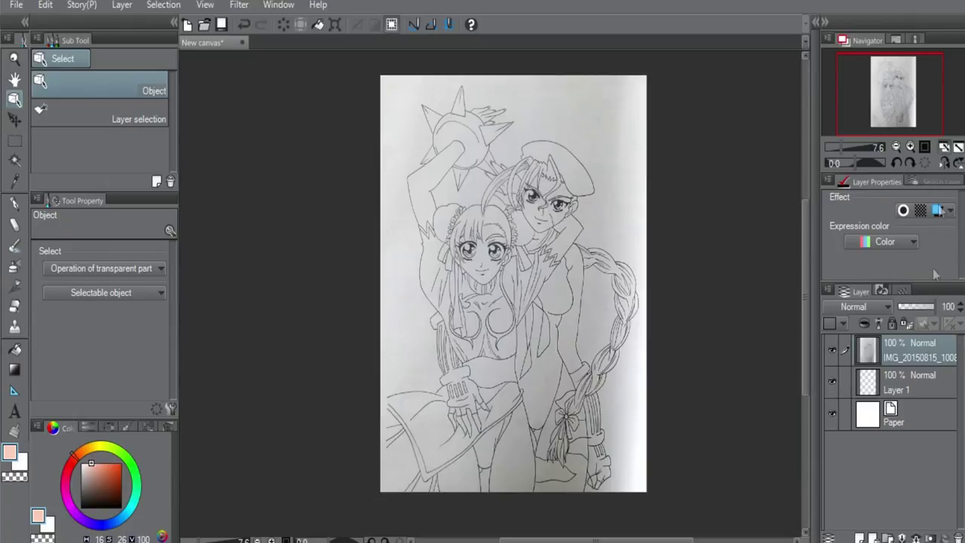
{"action": "left_click", "coordinate": [956, 147]}
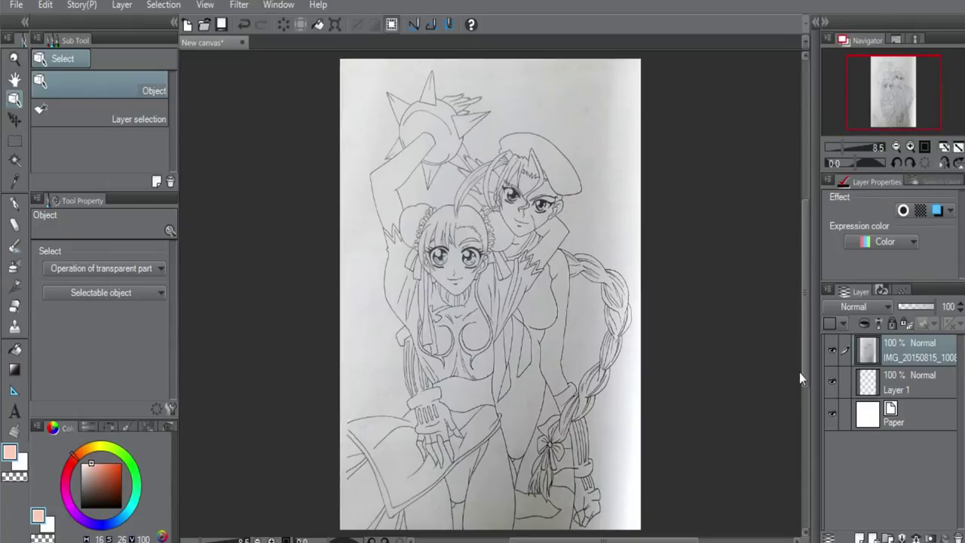
- Apply Level Correction with the input white and black sliders pulled inward and output black nudged
{"action": "left_click", "coordinate": [45, 6]}
{"action": "mouse_move", "coordinate": [96, 289]}
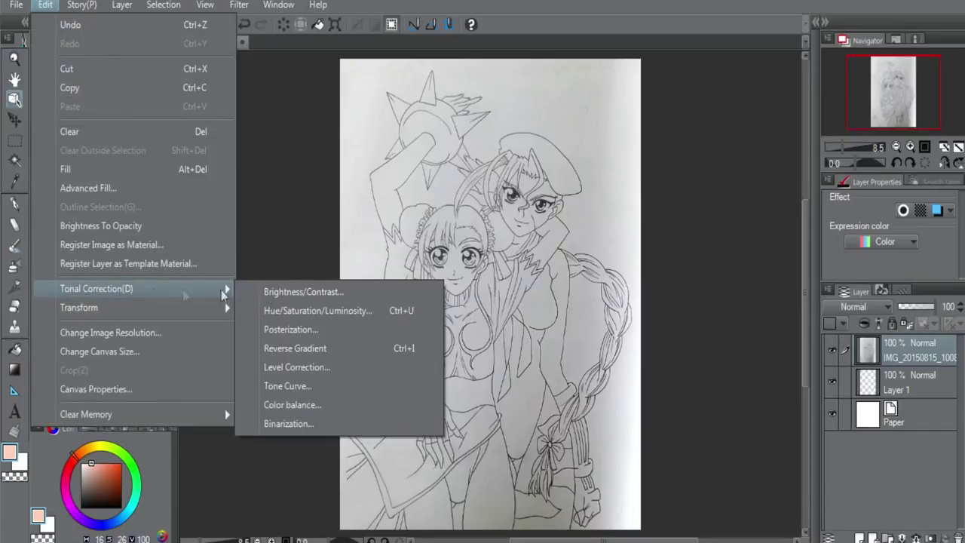
{"action": "left_click", "coordinate": [336, 367]}
{"action": "left_click_drag", "start_coordinate": [551, 228], "coordinate": [776, 57]}
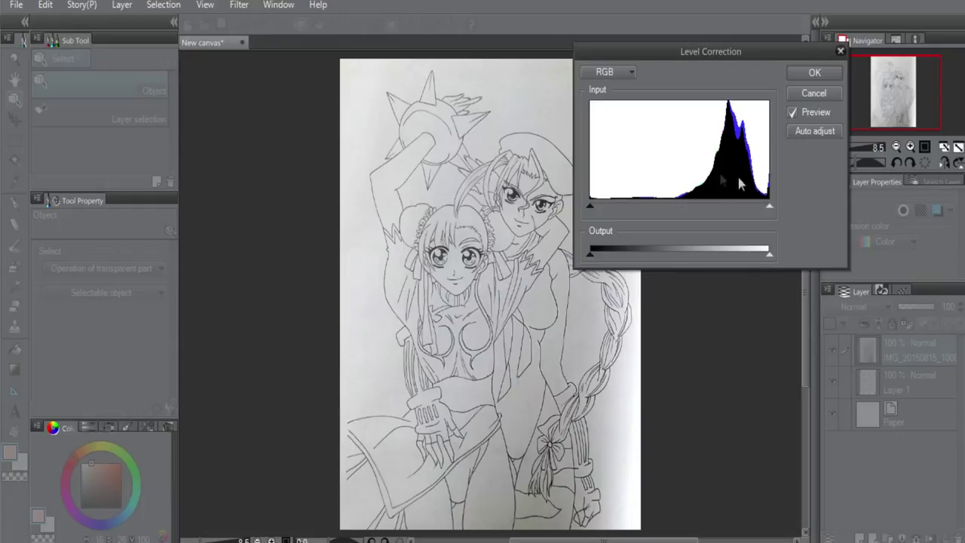
{"action": "left_click", "coordinate": [770, 207]}
{"action": "left_click_drag", "start_coordinate": [769, 206], "coordinate": [673, 206]}
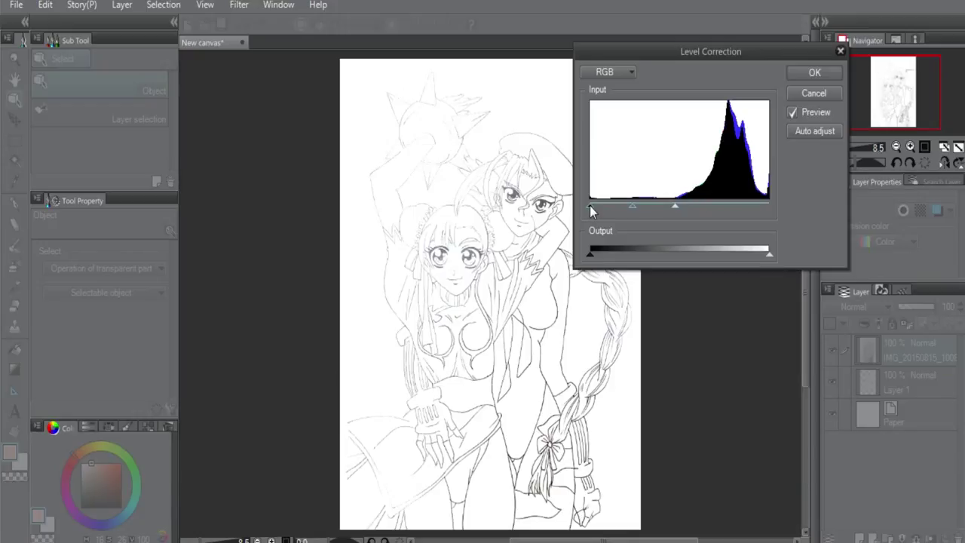
{"action": "left_click_drag", "start_coordinate": [654, 204], "coordinate": [669, 203]}
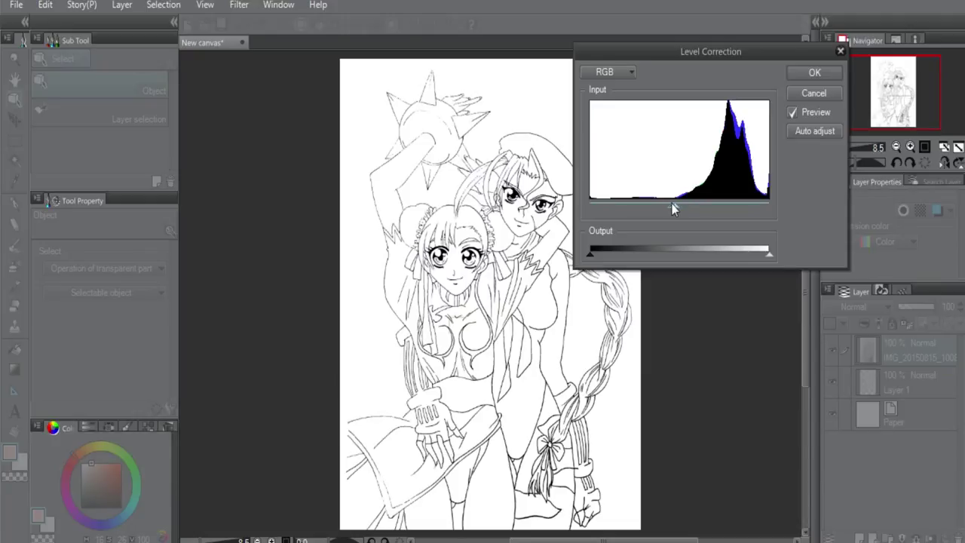
{"action": "left_click", "coordinate": [596, 253]}
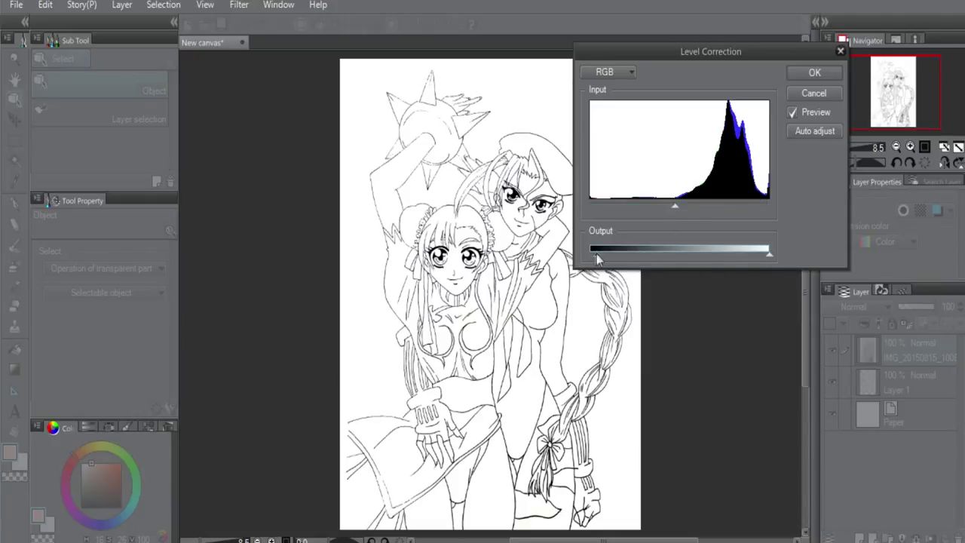
{"action": "left_click_drag", "start_coordinate": [596, 254], "coordinate": [596, 254]}
{"action": "left_click", "coordinate": [815, 72]}
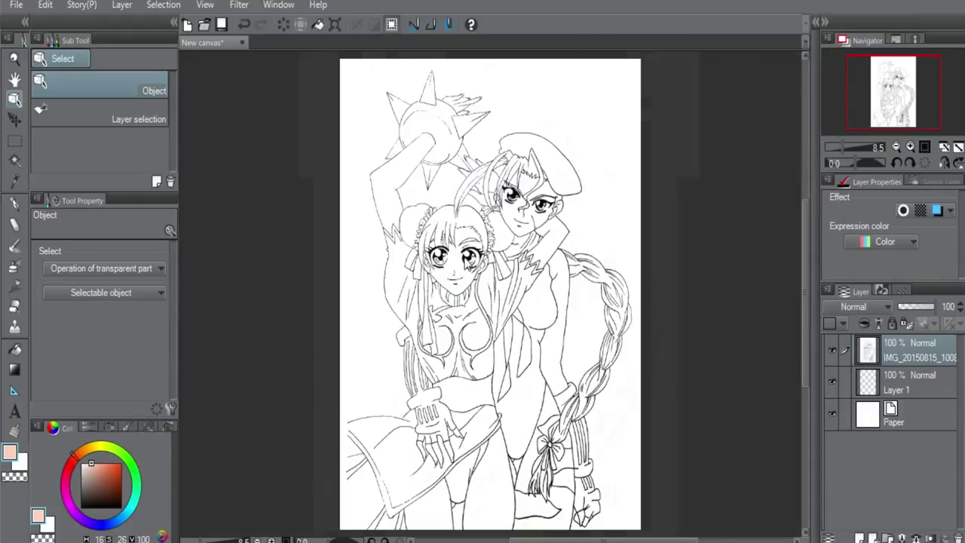
{"action": "scroll", "coordinate": [467, 258], "scroll_direction": "up", "scroll_amount": 1}
{"action": "scroll", "coordinate": [467, 259], "scroll_direction": "up", "scroll_amount": 1}
{"action": "scroll", "coordinate": [467, 259], "scroll_direction": "up", "scroll_amount": 3}
{"action": "scroll", "coordinate": [467, 259], "scroll_direction": "up", "scroll_amount": 1}
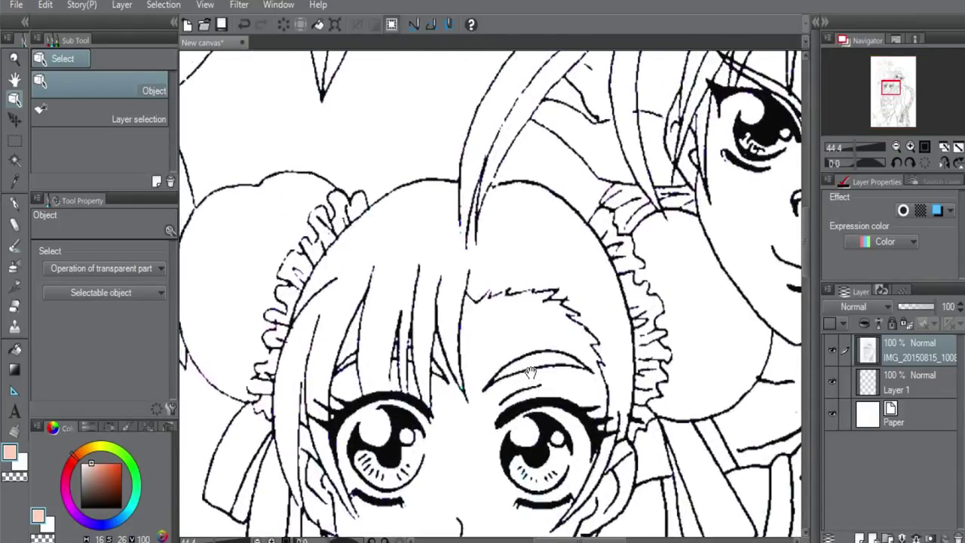
{"action": "left_click_drag", "start_coordinate": [582, 300], "coordinate": [595, 329]}
{"action": "scroll", "coordinate": [595, 329], "scroll_direction": "down", "scroll_amount": 2}
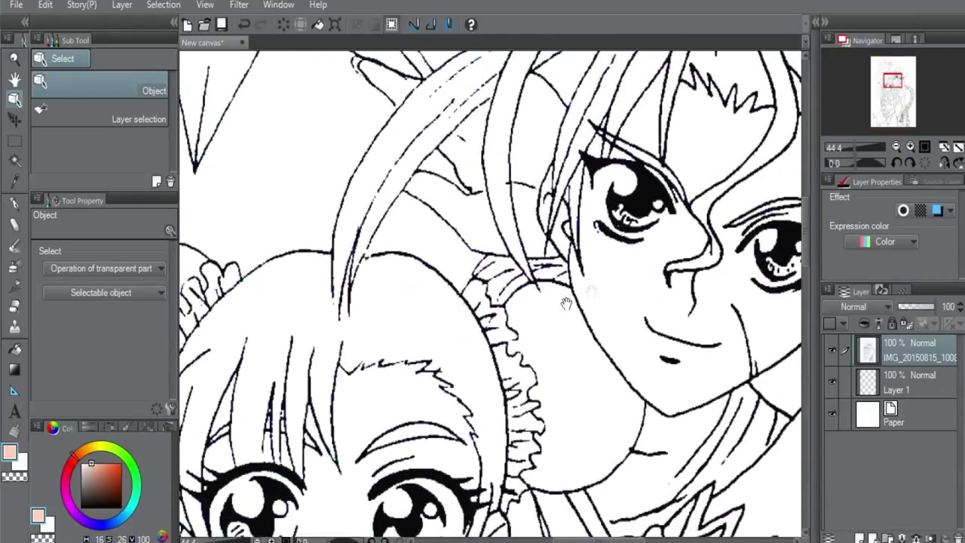
{"action": "scroll", "coordinate": [575, 331], "scroll_direction": "up", "scroll_amount": 2}
{"action": "left_click_drag", "start_coordinate": [574, 332], "coordinate": [505, 200]}
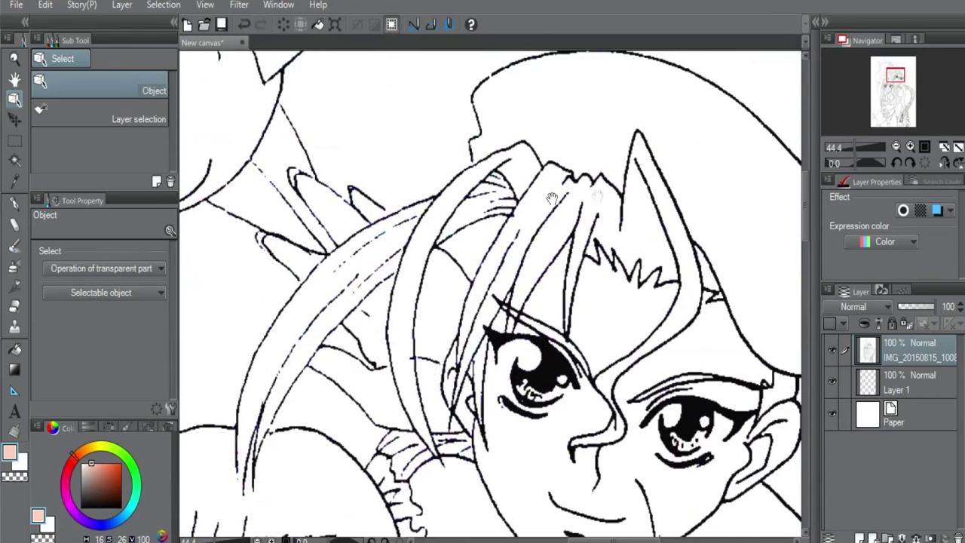
{"action": "mouse_move", "coordinate": [671, 197]}
{"action": "left_mouse_down"}
{"action": "mouse_move", "coordinate": [478, 226]}
{"action": "mouse_move", "coordinate": [539, 83]}
{"action": "left_mouse_up"}
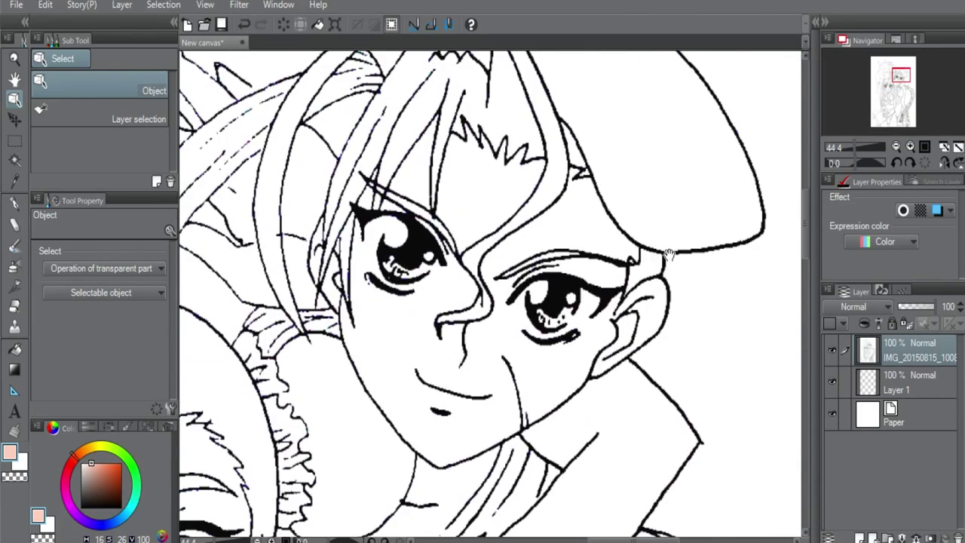
{"action": "left_click_drag", "start_coordinate": [597, 375], "coordinate": [633, 284]}
{"action": "left_click_drag", "start_coordinate": [634, 452], "coordinate": [573, 90]}
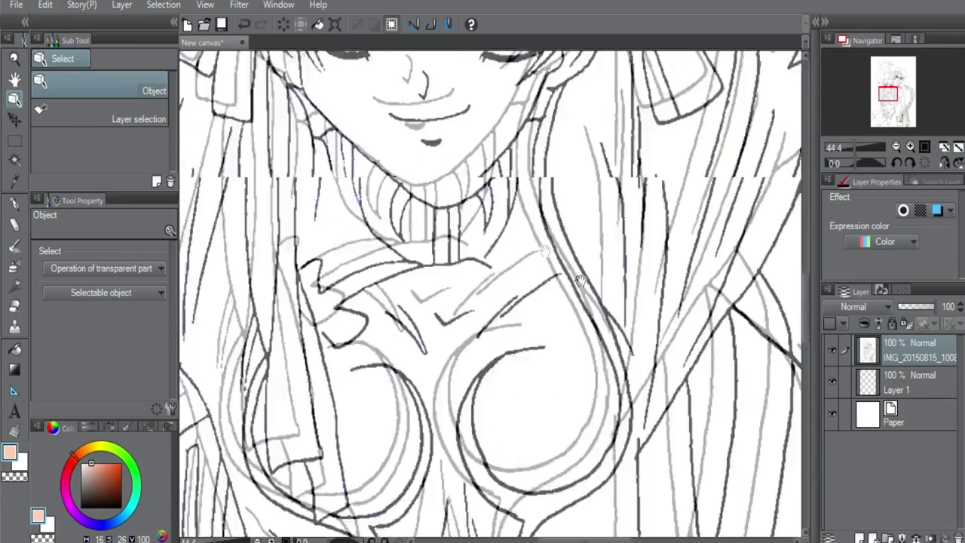
{"action": "left_click_drag", "start_coordinate": [576, 265], "coordinate": [564, 236]}
{"action": "left_click_drag", "start_coordinate": [375, 262], "coordinate": [407, 422]}
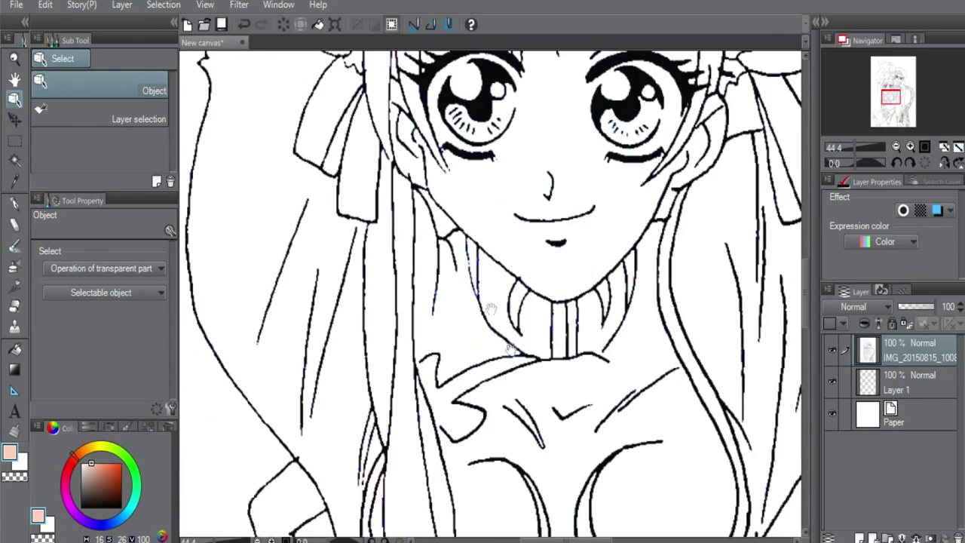
{"action": "scroll", "coordinate": [471, 286], "scroll_direction": "up", "scroll_amount": 1}
{"action": "scroll", "coordinate": [471, 287], "scroll_direction": "up", "scroll_amount": 2}
{"action": "scroll", "coordinate": [471, 286], "scroll_direction": "up", "scroll_amount": 5}
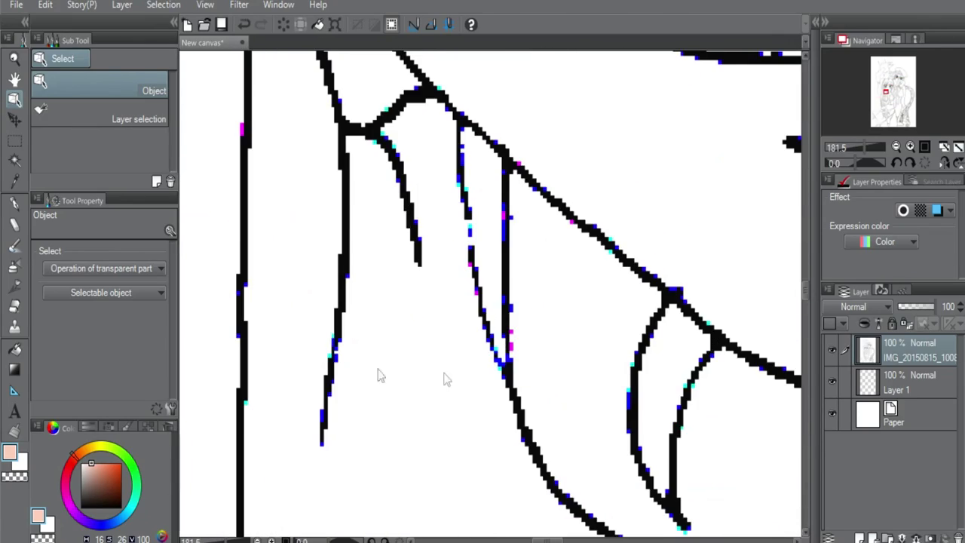
{"action": "scroll", "coordinate": [535, 165], "scroll_direction": "down", "scroll_amount": 2}
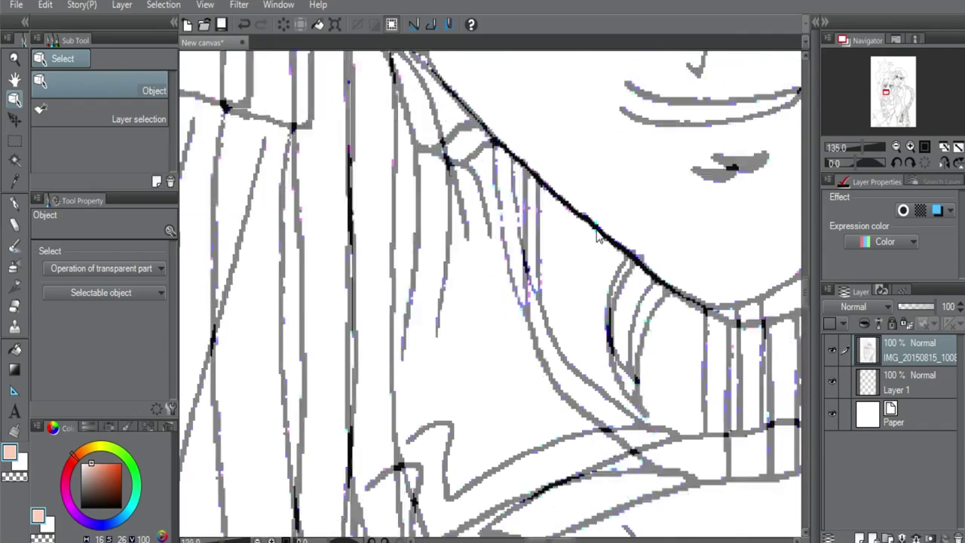
{"action": "scroll", "coordinate": [573, 218], "scroll_direction": "down", "scroll_amount": 1}
{"action": "scroll", "coordinate": [603, 249], "scroll_direction": "down", "scroll_amount": 1}
{"action": "scroll", "coordinate": [603, 248], "scroll_direction": "down", "scroll_amount": 1}
{"action": "scroll", "coordinate": [603, 248], "scroll_direction": "down", "scroll_amount": 1}
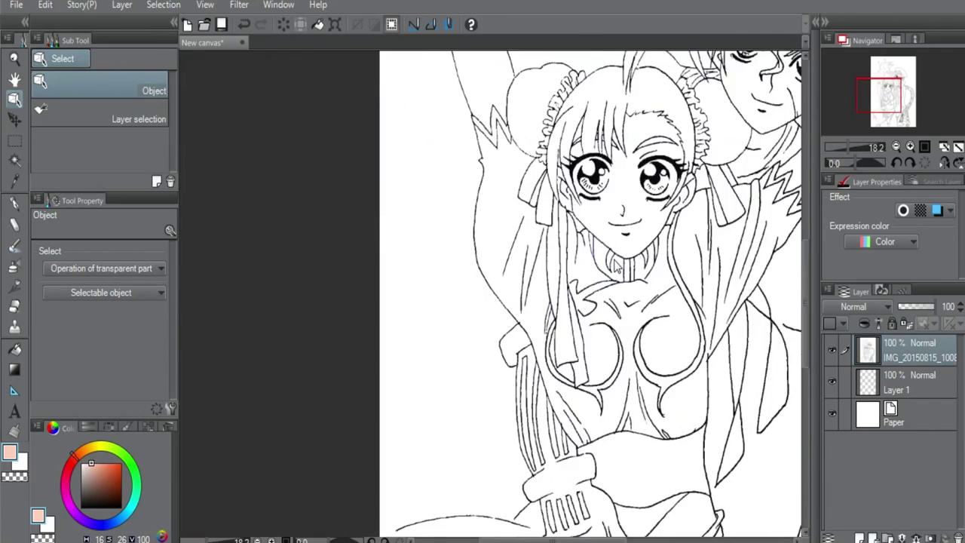
{"action": "scroll", "coordinate": [603, 248], "scroll_direction": "down", "scroll_amount": 1}
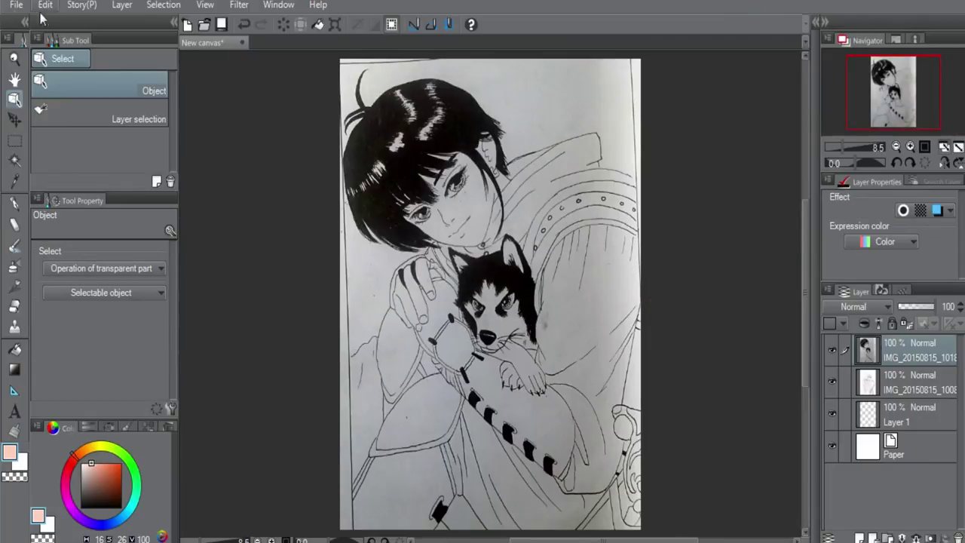
- Place the girl-and-husky photo and apply Level Correction for white paper and solid black lines
{"action": "left_click", "coordinate": [45, 5]}
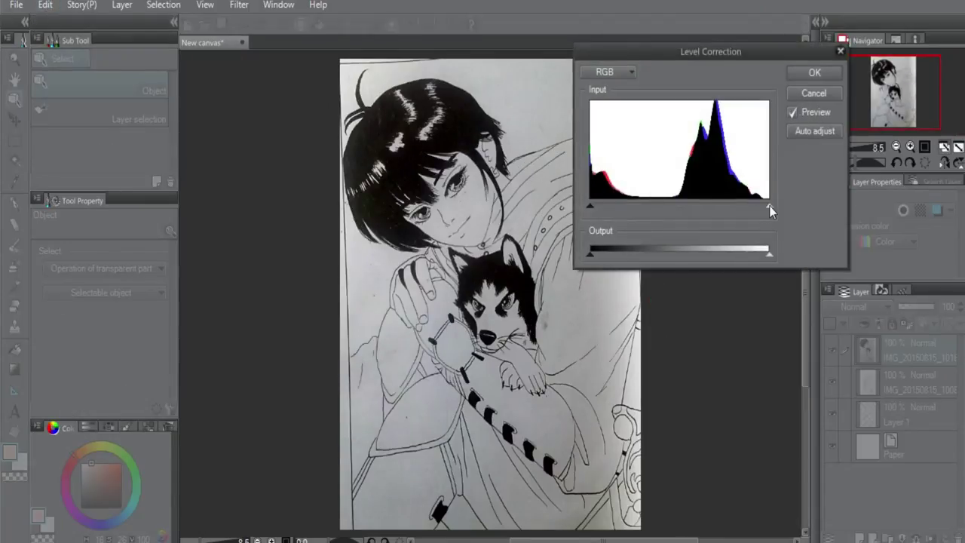
{"action": "left_click_drag", "start_coordinate": [768, 205], "coordinate": [673, 206]}
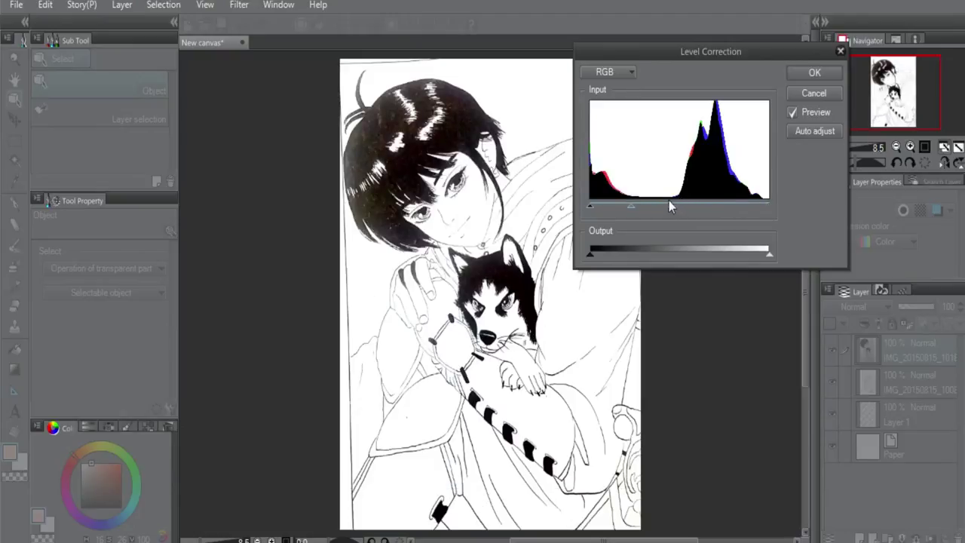
{"action": "left_click_drag", "start_coordinate": [590, 206], "coordinate": [643, 205]}
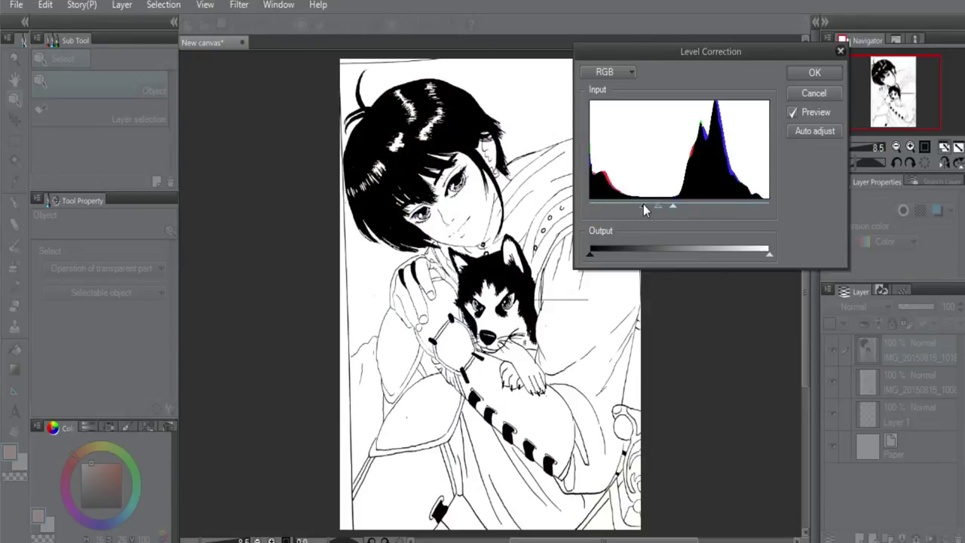
{"action": "left_click", "coordinate": [814, 72]}
{"action": "scroll", "coordinate": [491, 208], "scroll_direction": "up", "scroll_amount": 2}
{"action": "scroll", "coordinate": [498, 241], "scroll_direction": "up", "scroll_amount": 2}
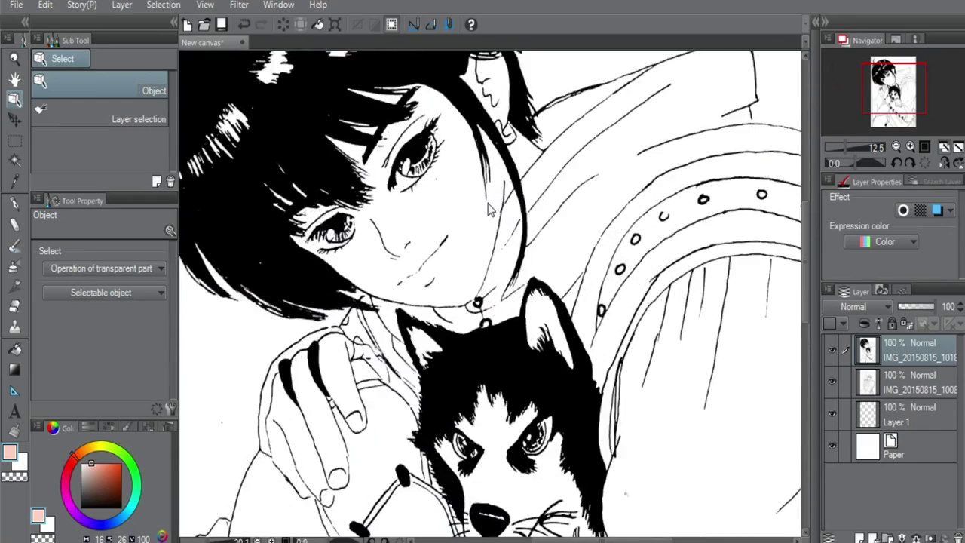
{"action": "scroll", "coordinate": [505, 279], "scroll_direction": "up", "scroll_amount": 1}
{"action": "scroll", "coordinate": [512, 313], "scroll_direction": "up", "scroll_amount": 2}
{"action": "scroll", "coordinate": [512, 313], "scroll_direction": "down", "scroll_amount": 3}
{"action": "scroll", "coordinate": [581, 174], "scroll_direction": "down", "scroll_amount": 3}
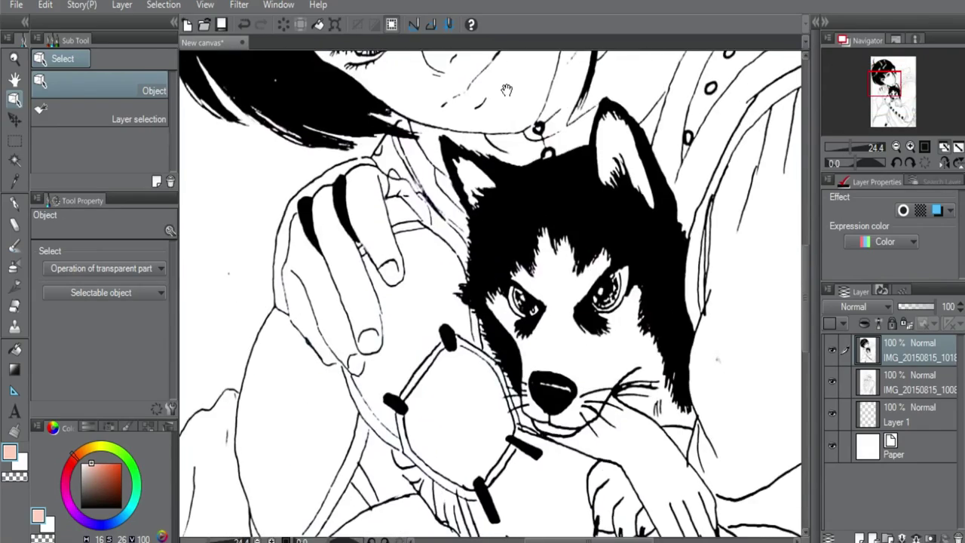
{"action": "scroll", "coordinate": [489, 151], "scroll_direction": "down", "scroll_amount": 1}
{"action": "scroll", "coordinate": [489, 151], "scroll_direction": "down", "scroll_amount": 3}
{"action": "scroll", "coordinate": [482, 180], "scroll_direction": "down", "scroll_amount": 3}
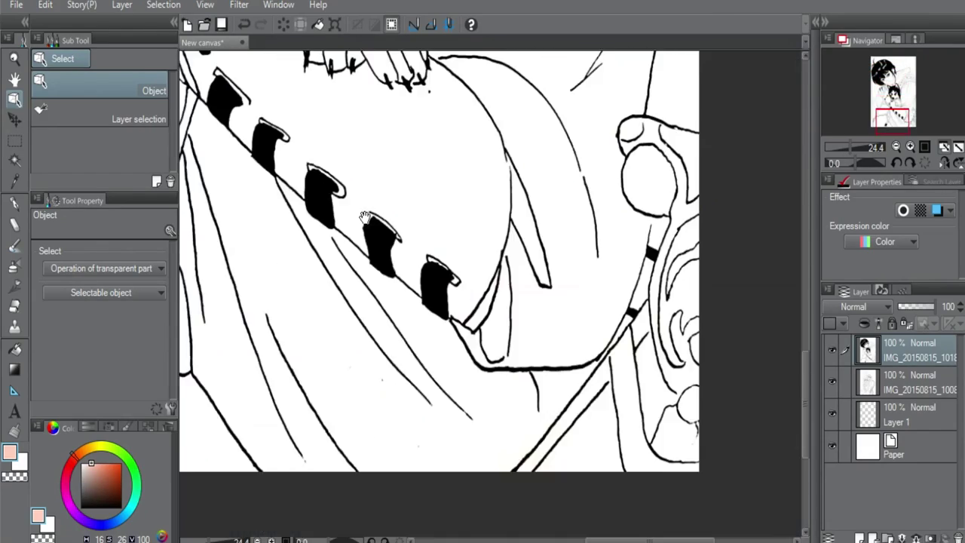
{"action": "scroll", "coordinate": [452, 241], "scroll_direction": "up", "scroll_amount": 2}
{"action": "scroll", "coordinate": [452, 241], "scroll_direction": "up", "scroll_amount": 3}
{"action": "scroll", "coordinate": [456, 232], "scroll_direction": "up", "scroll_amount": 3}
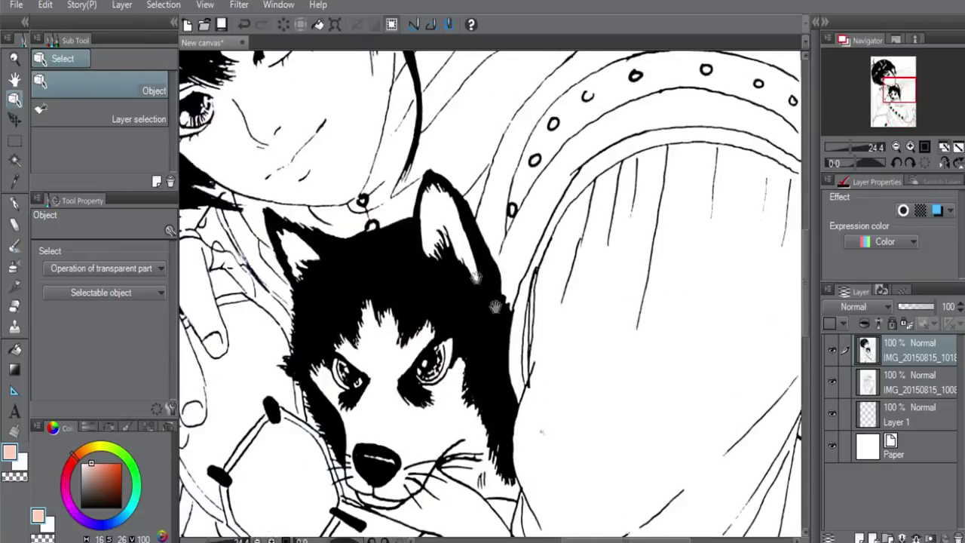
{"action": "scroll", "coordinate": [460, 223], "scroll_direction": "up", "scroll_amount": 3}
{"action": "scroll", "coordinate": [464, 214], "scroll_direction": "up", "scroll_amount": 3}
{"action": "scroll", "coordinate": [464, 215], "scroll_direction": "up", "scroll_amount": 3}
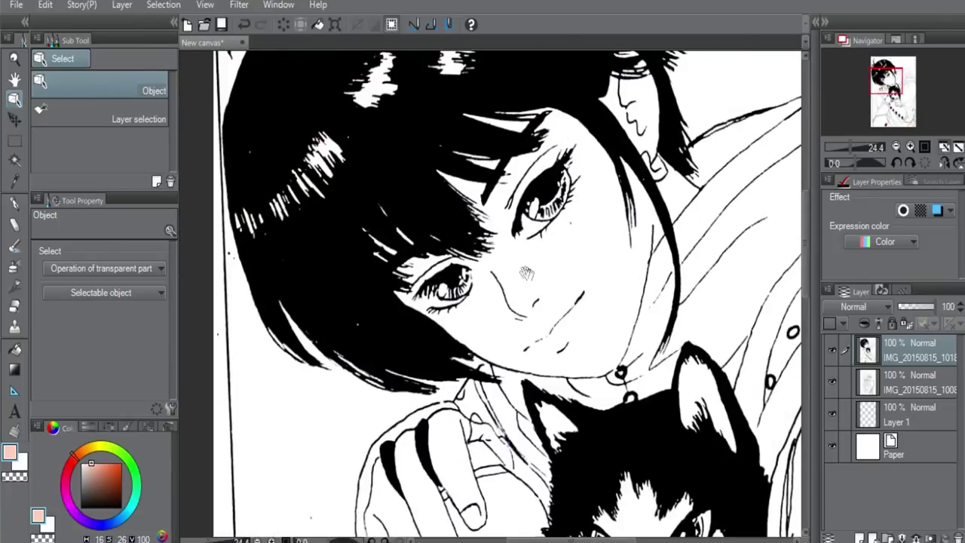
{"action": "scroll", "coordinate": [464, 214], "scroll_direction": "up", "scroll_amount": 2}
{"action": "scroll", "coordinate": [696, 333], "scroll_direction": "down", "scroll_amount": 2}
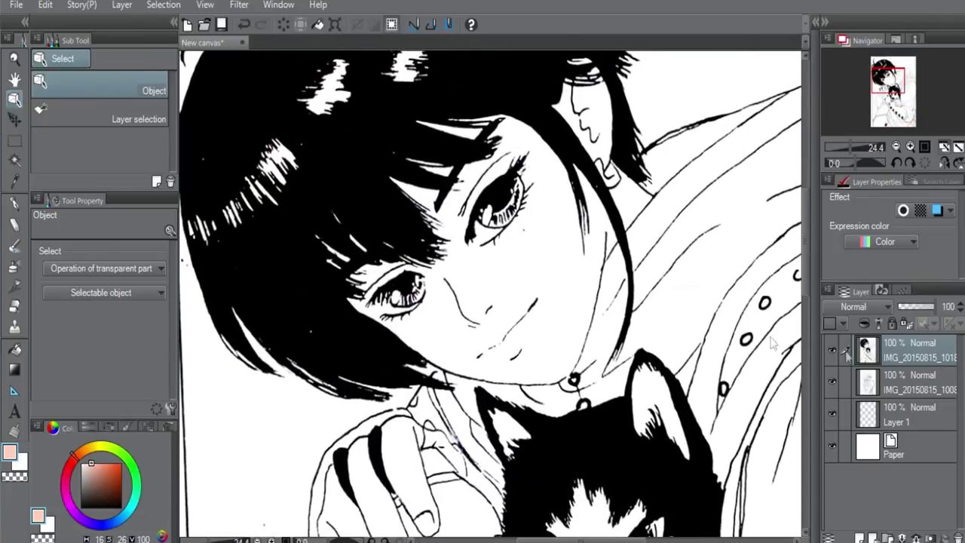
- Switch to the G-pen and add an empty Layer 2 for colour, undoing test strokes
{"action": "key", "text": "p"}
{"action": "left_click_drag", "start_coordinate": [546, 280], "coordinate": [617, 110]}
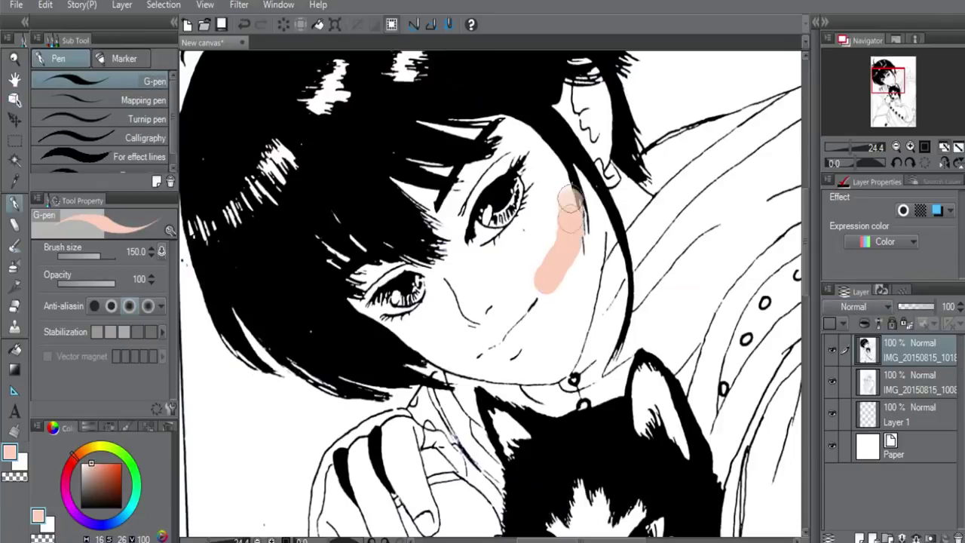
{"action": "key", "text": "ctrl+z"}
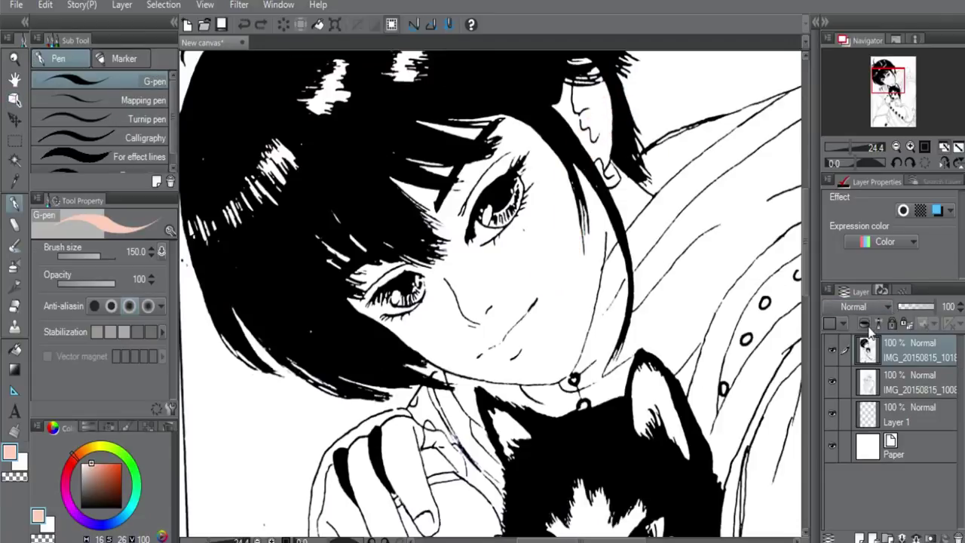
{"action": "left_click", "coordinate": [865, 324]}
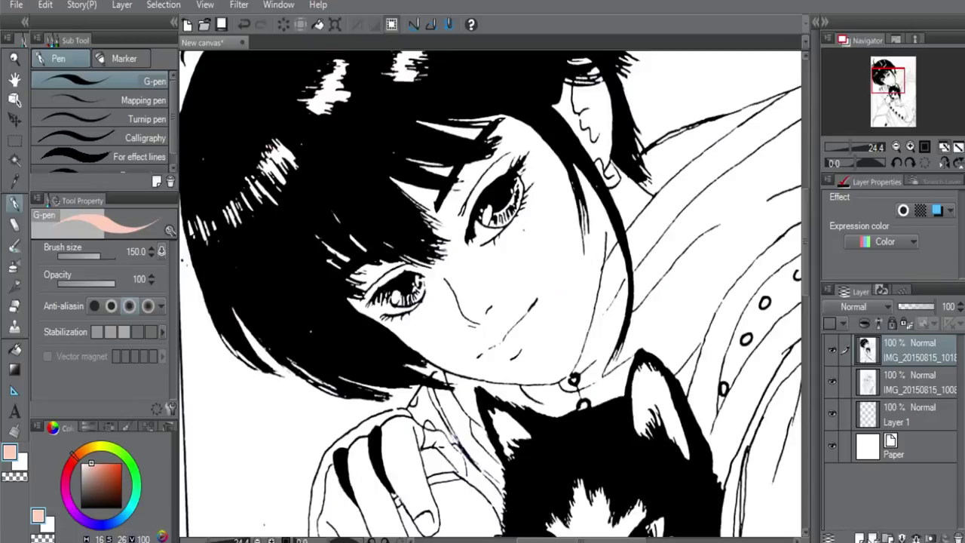
{"action": "left_click", "coordinate": [860, 536]}
{"action": "left_click_drag", "start_coordinate": [561, 260], "coordinate": [620, 138]}
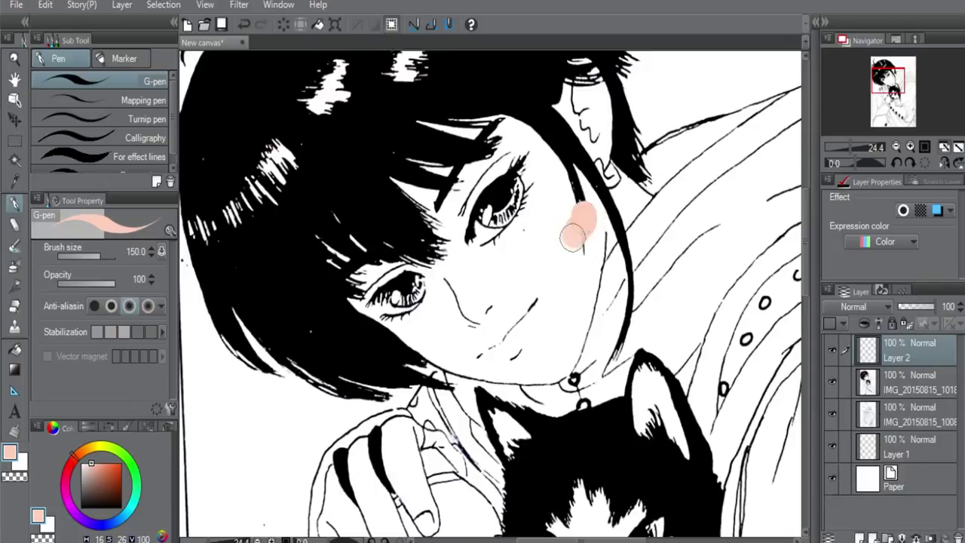
{"action": "key", "text": "ctrl+z"}
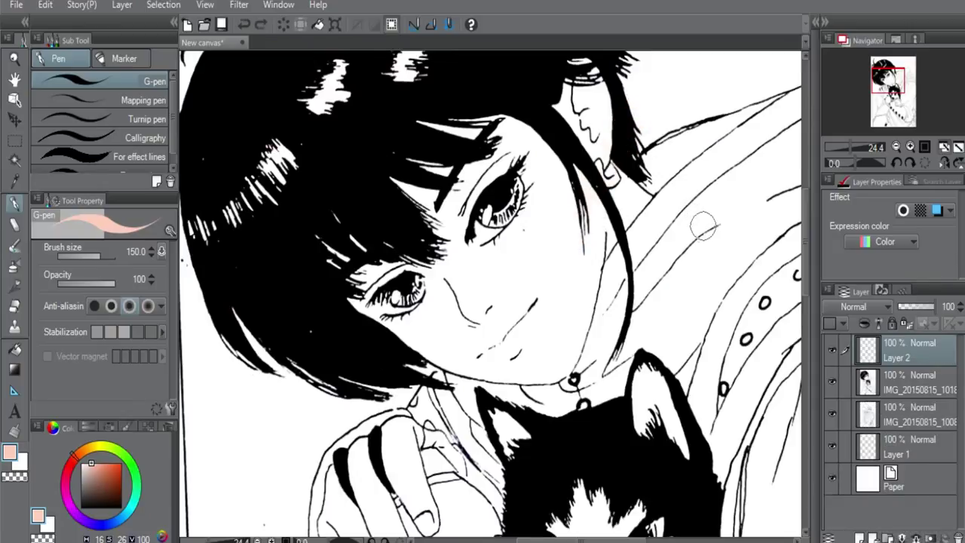
- Move Layer 2 below the line art, set the line layer to Darken, and select Layer 2
{"action": "left_click_drag", "start_coordinate": [906, 352], "coordinate": [903, 402]}
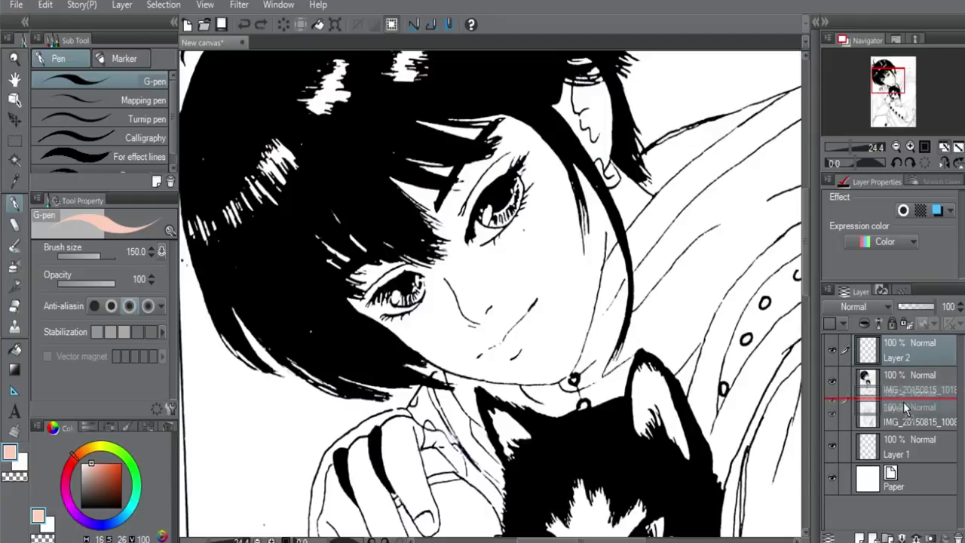
{"action": "left_click", "coordinate": [898, 356]}
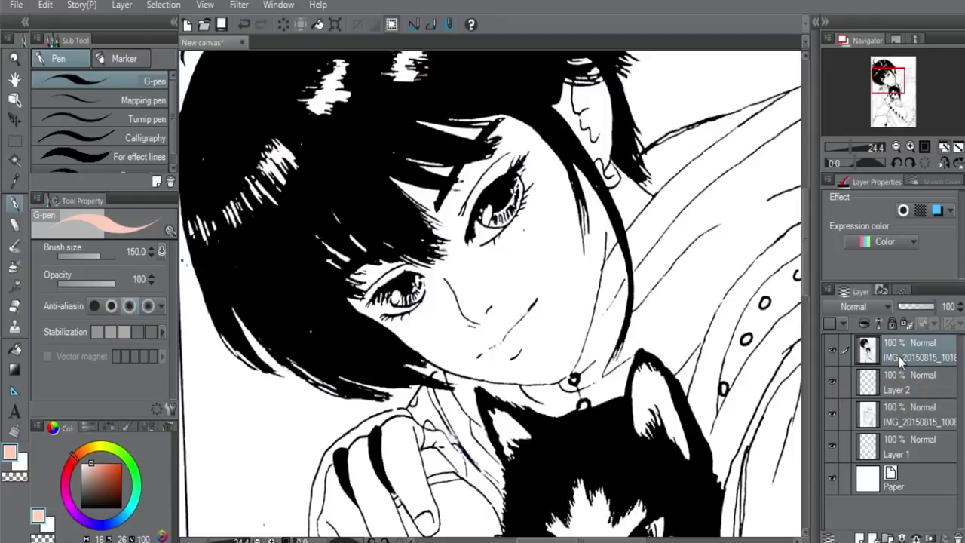
{"action": "left_click", "coordinate": [866, 307]}
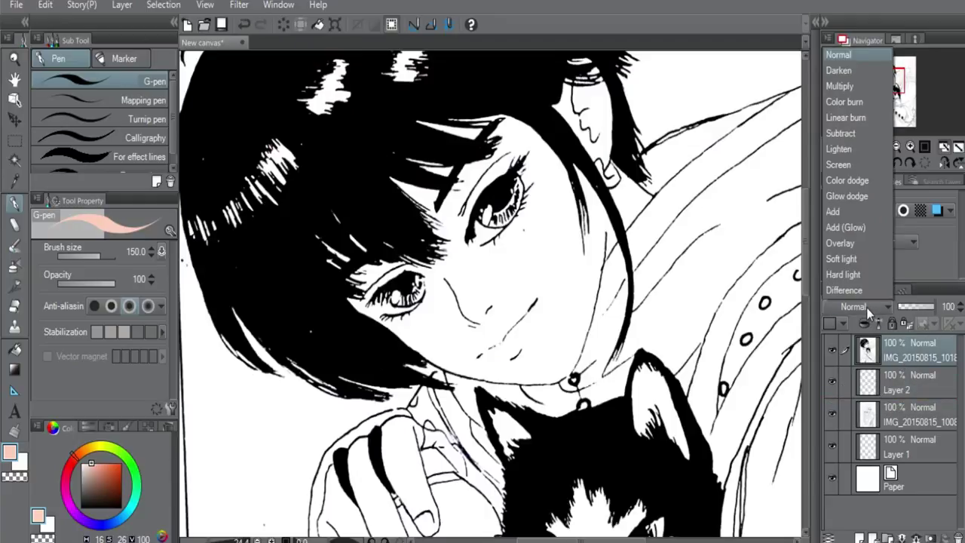
{"action": "key", "text": "Down"}
{"action": "key", "text": "Return"}
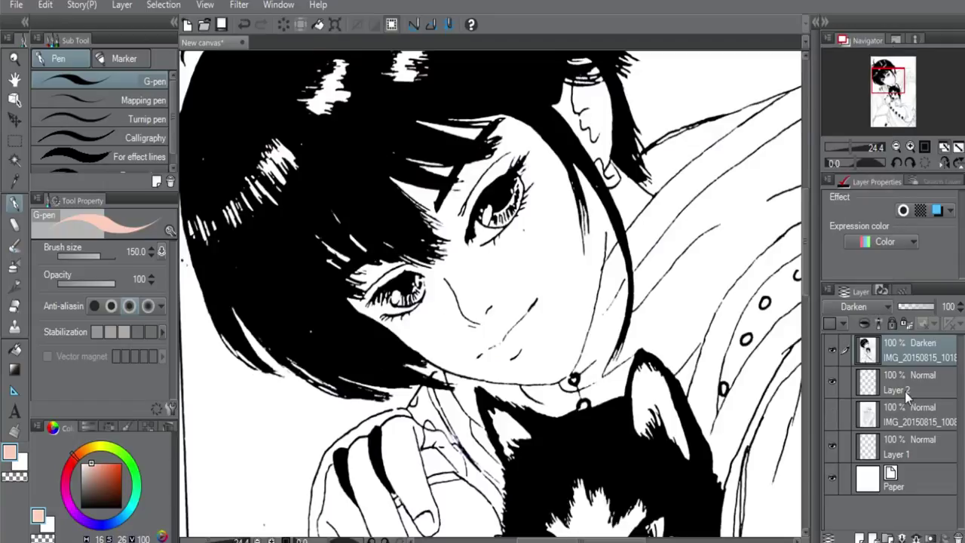
{"action": "left_click", "coordinate": [905, 389]}
- Paint peach skin over the girl's face, cheek, chin and neck, then add Layer 3
{"action": "mouse_move", "coordinate": [595, 95]}
{"action": "left_mouse_down"}
{"action": "mouse_move", "coordinate": [520, 282]}
{"action": "mouse_move", "coordinate": [592, 340]}
{"action": "mouse_move", "coordinate": [637, 53]}
{"action": "left_mouse_up"}
{"action": "mouse_move", "coordinate": [561, 83]}
{"action": "left_mouse_down"}
{"action": "mouse_move", "coordinate": [569, 411]}
{"action": "mouse_move", "coordinate": [581, 200]}
{"action": "left_mouse_up"}
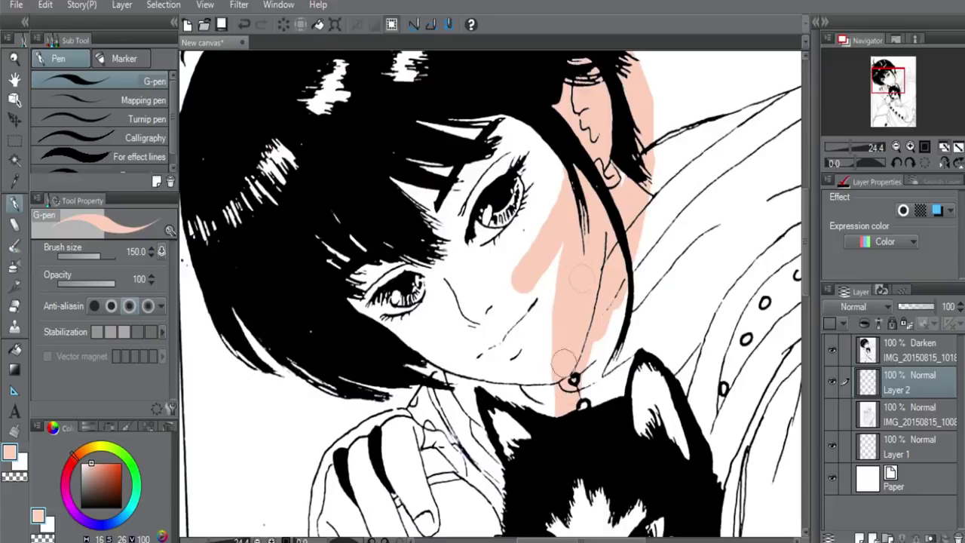
{"action": "mouse_move", "coordinate": [565, 351]}
{"action": "left_mouse_down"}
{"action": "mouse_move", "coordinate": [468, 343]}
{"action": "mouse_move", "coordinate": [369, 297]}
{"action": "left_mouse_up"}
{"action": "mouse_move", "coordinate": [422, 362]}
{"action": "left_mouse_down"}
{"action": "mouse_move", "coordinate": [542, 367]}
{"action": "mouse_move", "coordinate": [490, 363]}
{"action": "mouse_move", "coordinate": [551, 324]}
{"action": "mouse_move", "coordinate": [528, 204]}
{"action": "left_mouse_up"}
{"action": "mouse_move", "coordinate": [531, 317]}
{"action": "left_mouse_down"}
{"action": "mouse_move", "coordinate": [544, 150]}
{"action": "mouse_move", "coordinate": [459, 331]}
{"action": "mouse_move", "coordinate": [489, 276]}
{"action": "mouse_move", "coordinate": [473, 322]}
{"action": "left_mouse_up"}
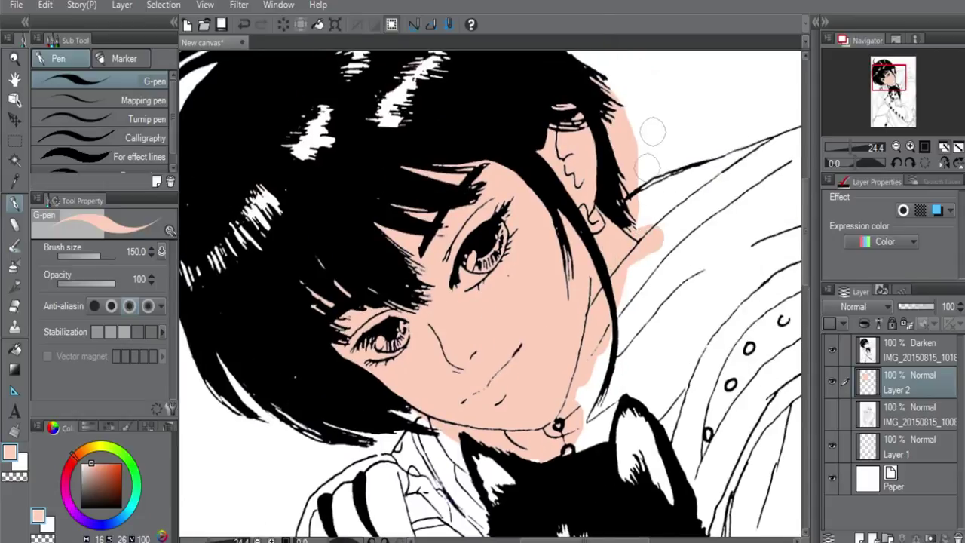
{"action": "left_click_drag", "start_coordinate": [379, 483], "coordinate": [382, 351]}
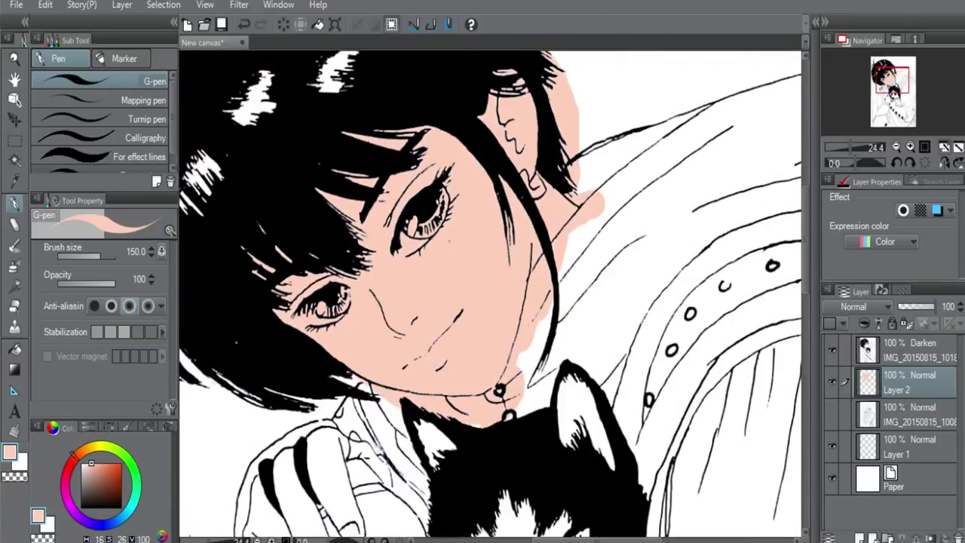
{"action": "key", "text": "ctrl+shift+n"}
- Pick pale cream and paint the husky's muzzle, cheeks and forehead on Layer 3
{"action": "scroll", "coordinate": [219, 348], "scroll_direction": "down", "scroll_amount": 3}
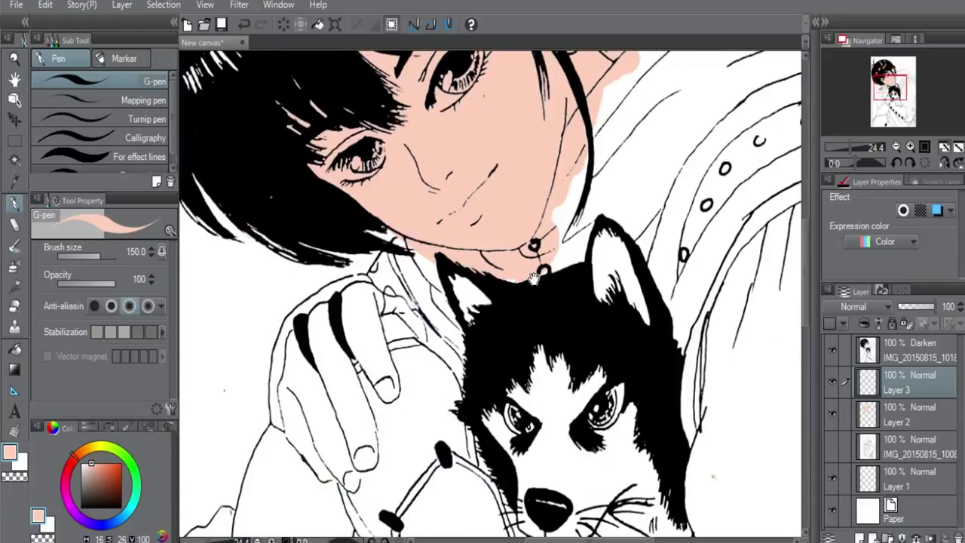
{"action": "scroll", "coordinate": [219, 348], "scroll_direction": "down", "scroll_amount": 3}
{"action": "left_click_drag", "start_coordinate": [84, 444], "coordinate": [102, 438]}
{"action": "left_click", "coordinate": [87, 463]}
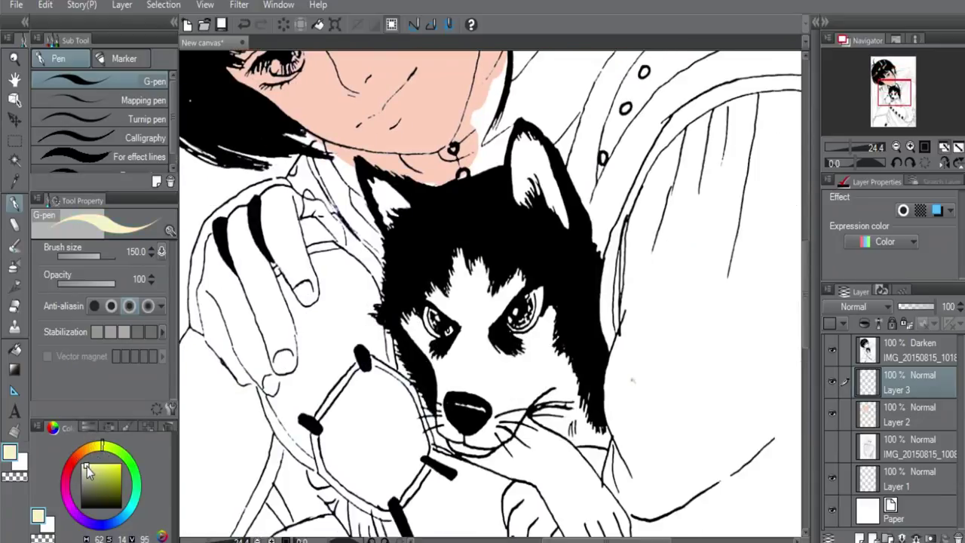
{"action": "left_click", "coordinate": [98, 443]}
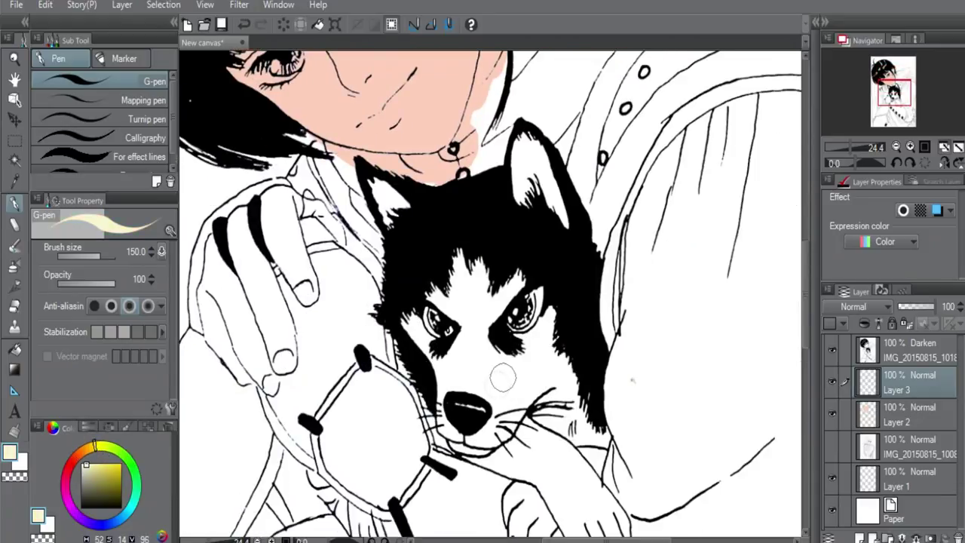
{"action": "mouse_move", "coordinate": [490, 370]}
{"action": "left_mouse_down"}
{"action": "mouse_move", "coordinate": [480, 331]}
{"action": "mouse_move", "coordinate": [434, 286]}
{"action": "mouse_move", "coordinate": [455, 359]}
{"action": "mouse_move", "coordinate": [426, 373]}
{"action": "mouse_move", "coordinate": [543, 377]}
{"action": "mouse_move", "coordinate": [530, 389]}
{"action": "mouse_move", "coordinate": [576, 433]}
{"action": "left_mouse_up"}
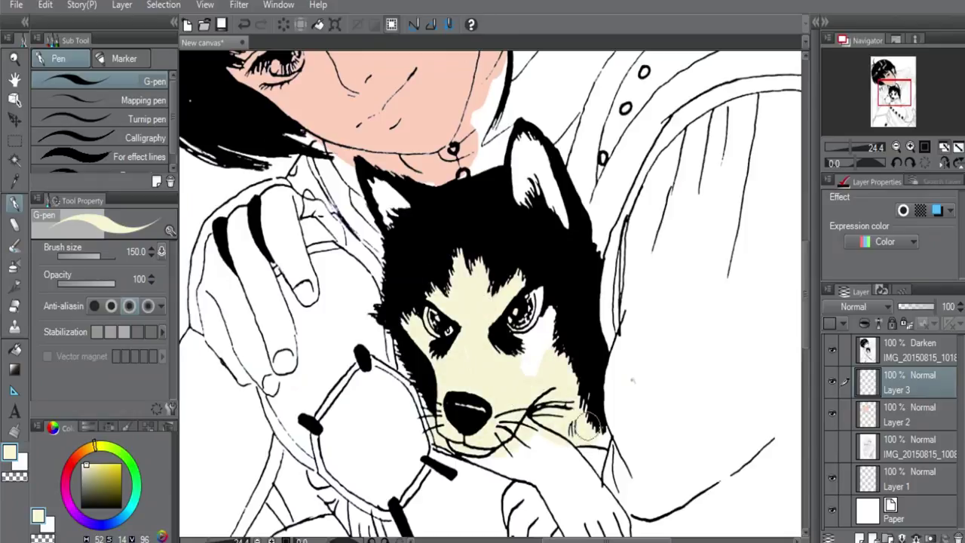
{"action": "mouse_move", "coordinate": [452, 256]}
{"action": "left_mouse_down"}
{"action": "mouse_move", "coordinate": [445, 332]}
{"action": "mouse_move", "coordinate": [407, 301]}
{"action": "left_mouse_up"}
{"action": "left_click_drag", "start_coordinate": [502, 206], "coordinate": [520, 406]}
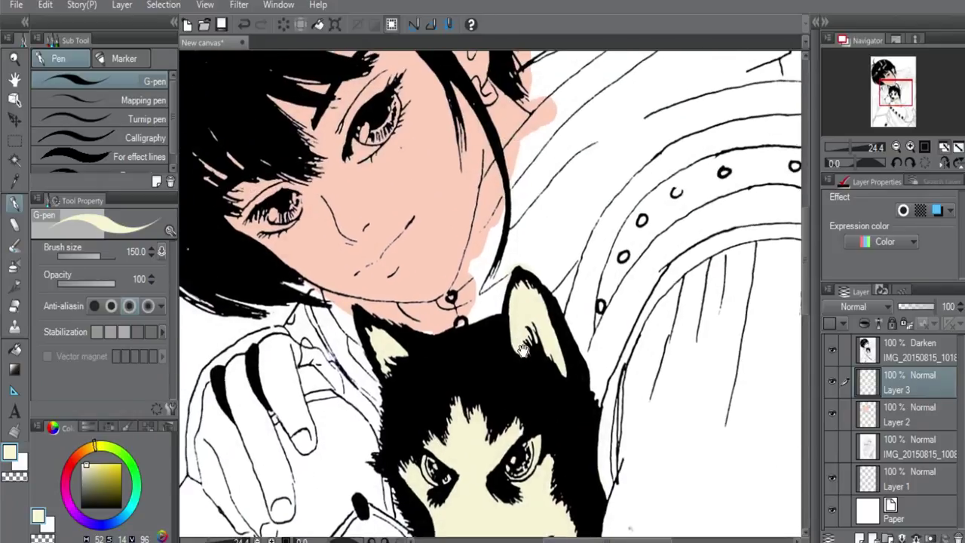
{"action": "left_click_drag", "start_coordinate": [452, 188], "coordinate": [505, 258]}
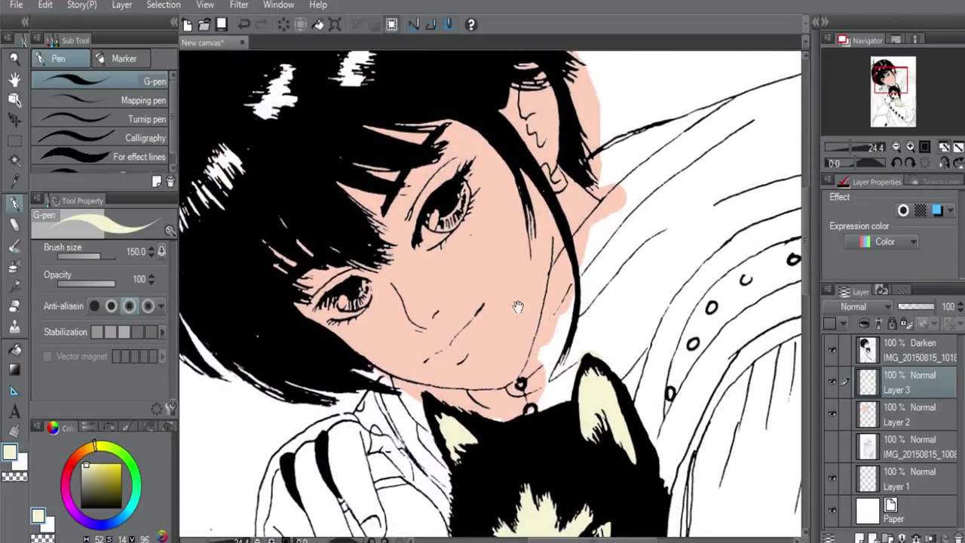
{"action": "mouse_move", "coordinate": [518, 306]}
{"action": "left_mouse_down"}
{"action": "mouse_move", "coordinate": [518, 126]}
{"action": "mouse_move", "coordinate": [513, 241]}
{"action": "left_mouse_up"}
{"action": "key", "text": "ctrl+0"}
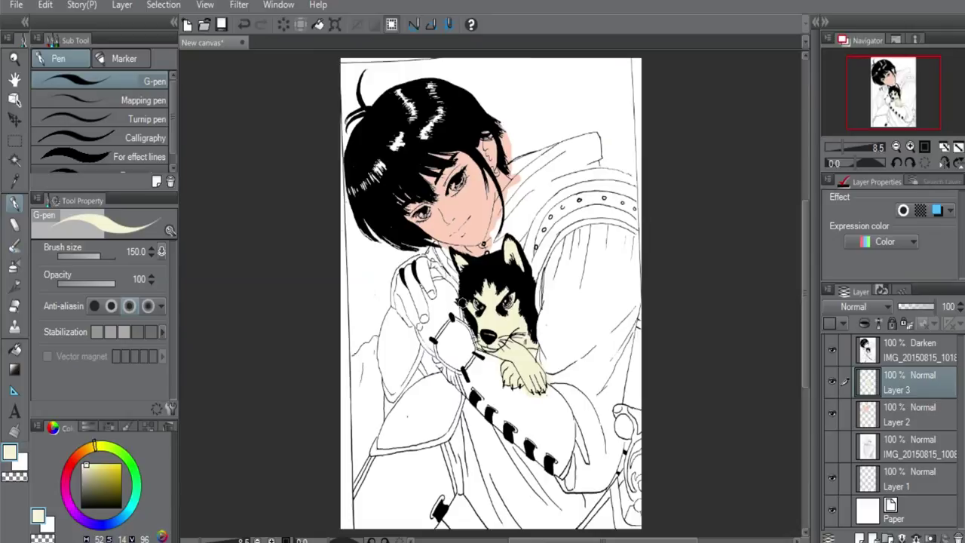
- Switch to the Magic wand, add an empty Layer 4, and pick dark maroon
{"action": "key", "text": "w"}
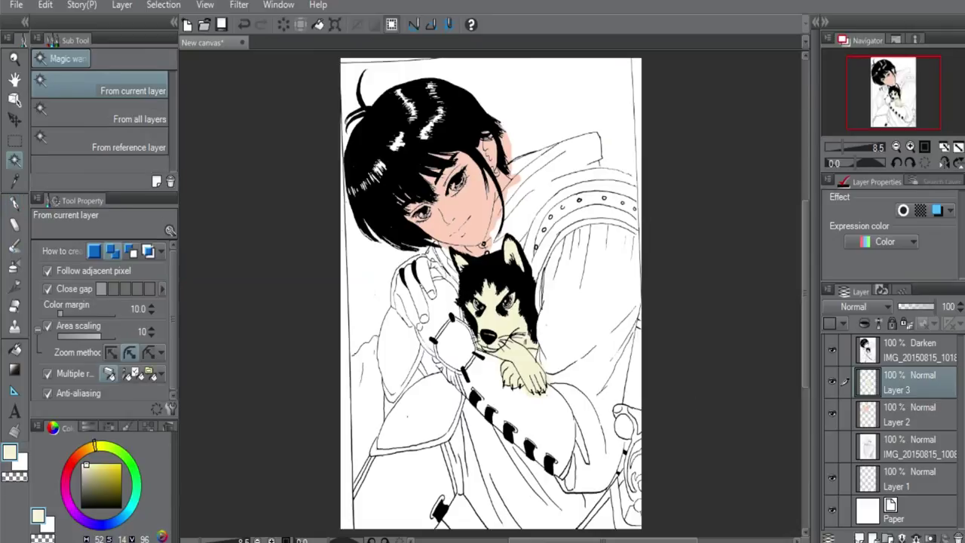
{"action": "left_click", "coordinate": [858, 537]}
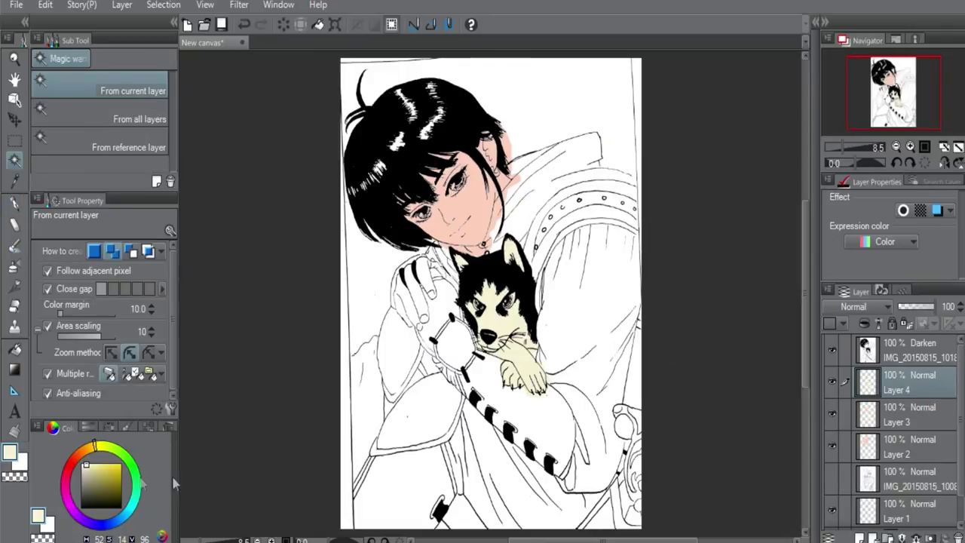
{"action": "left_click", "coordinate": [452, 254], "text": "alt"}
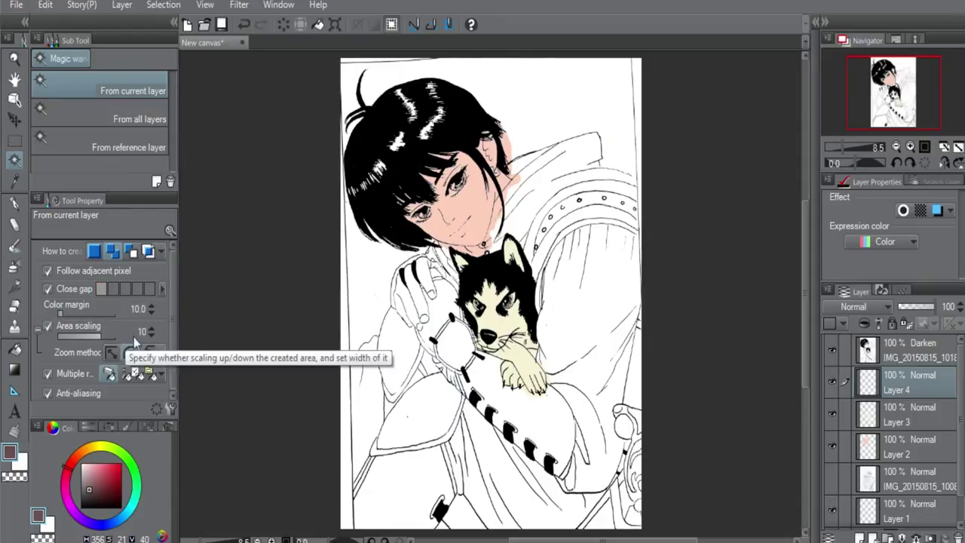
- Set the Magic wand's Multiple reference option to All layers
{"action": "left_click", "coordinate": [35, 329]}
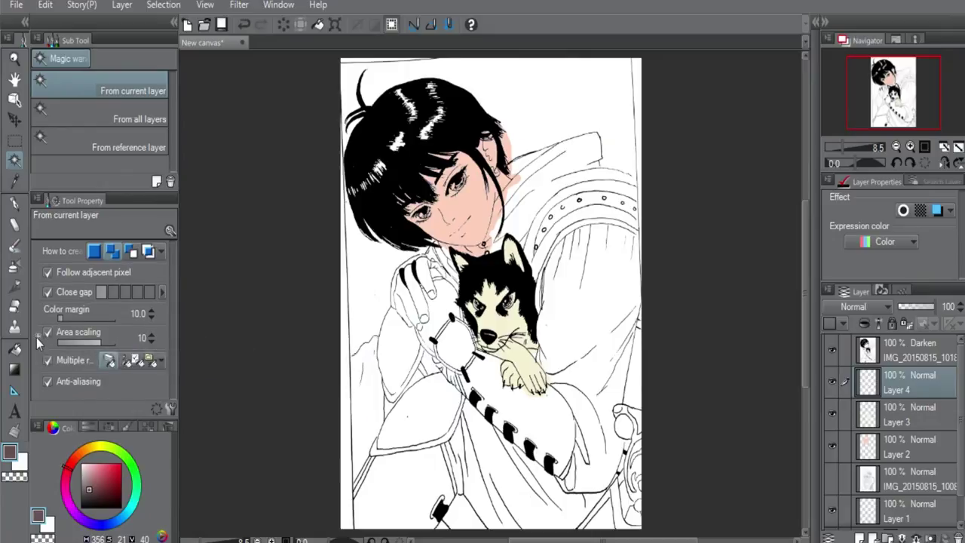
{"action": "left_click", "coordinate": [37, 336]}
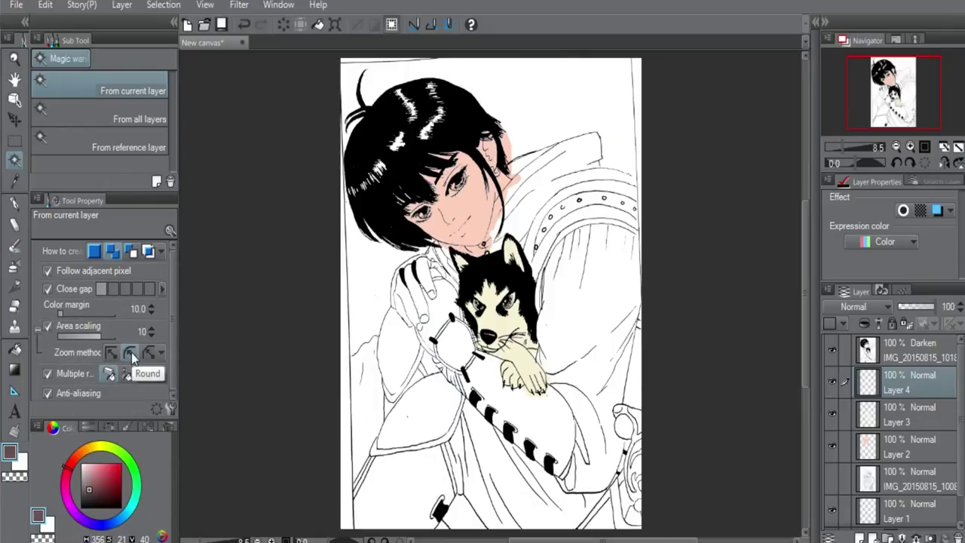
{"action": "left_click", "coordinate": [48, 373]}
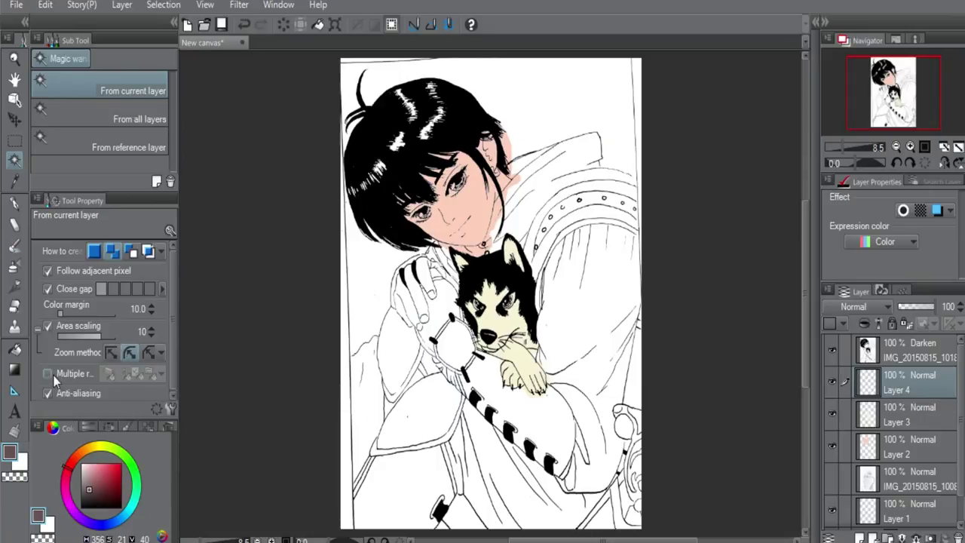
{"action": "left_click", "coordinate": [50, 374]}
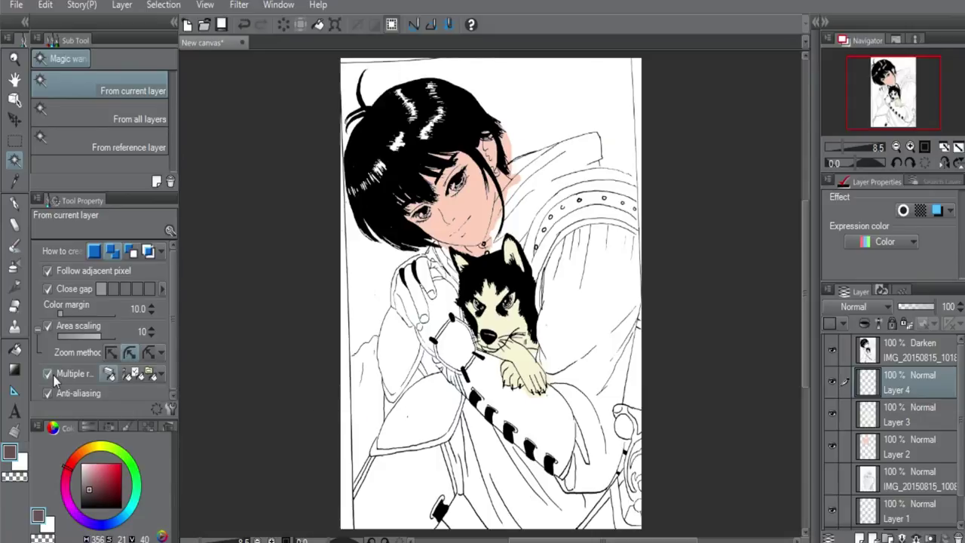
{"action": "left_click", "coordinate": [109, 374]}
{"action": "scroll", "coordinate": [558, 334], "scroll_direction": "up", "scroll_amount": 3}
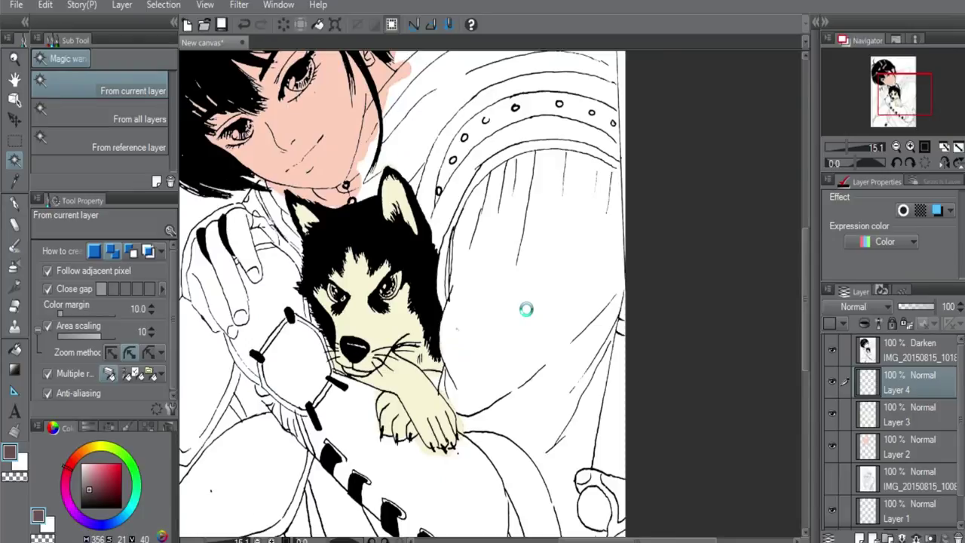
- Magic-wand the girl's hand and fill it with pink skin tone on Layer 2
{"action": "scroll", "coordinate": [525, 309], "scroll_direction": "down", "scroll_amount": 2}
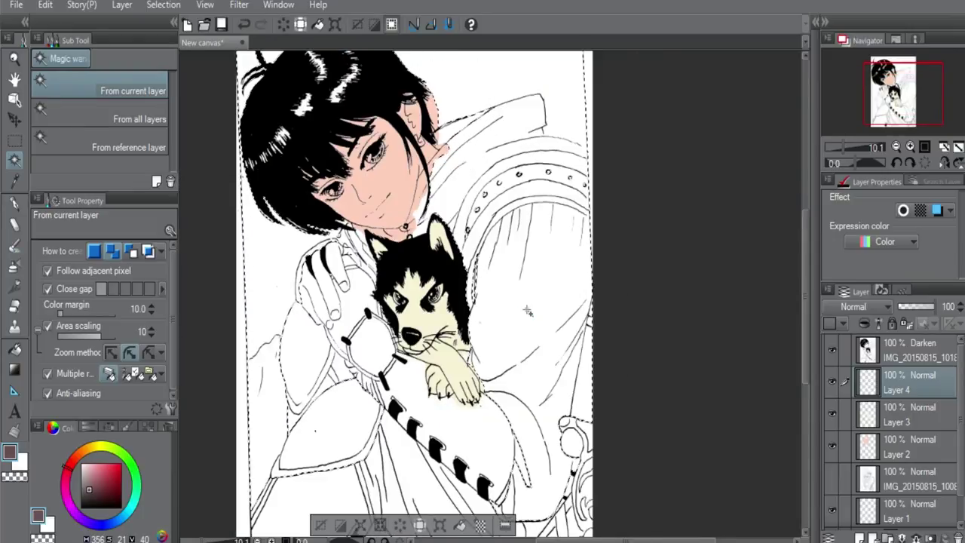
{"action": "scroll", "coordinate": [527, 311], "scroll_direction": "up", "scroll_amount": 1}
{"action": "scroll", "coordinate": [526, 310], "scroll_direction": "up", "scroll_amount": 1}
{"action": "scroll", "coordinate": [527, 310], "scroll_direction": "up", "scroll_amount": 1}
{"action": "left_click", "coordinate": [475, 148], "text": "alt"}
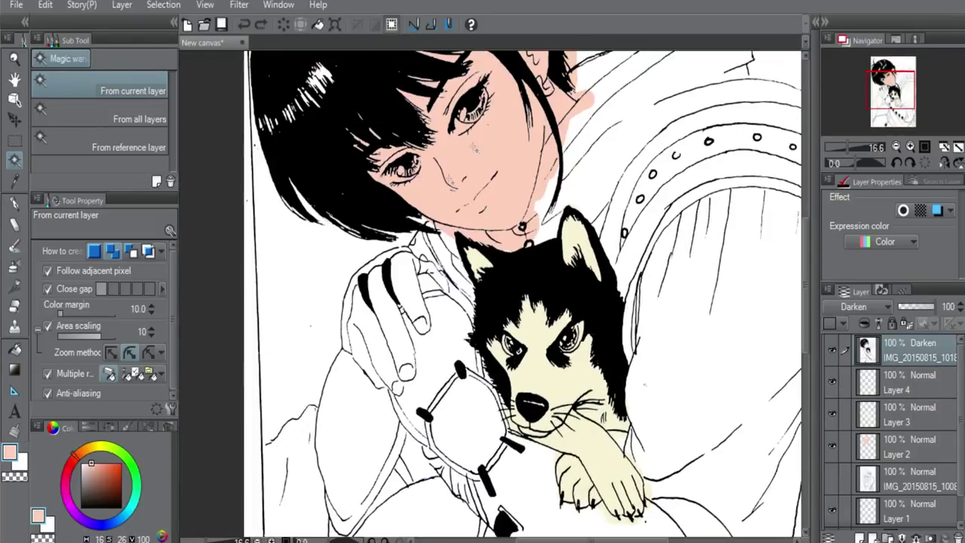
{"action": "left_click", "coordinate": [404, 264]}
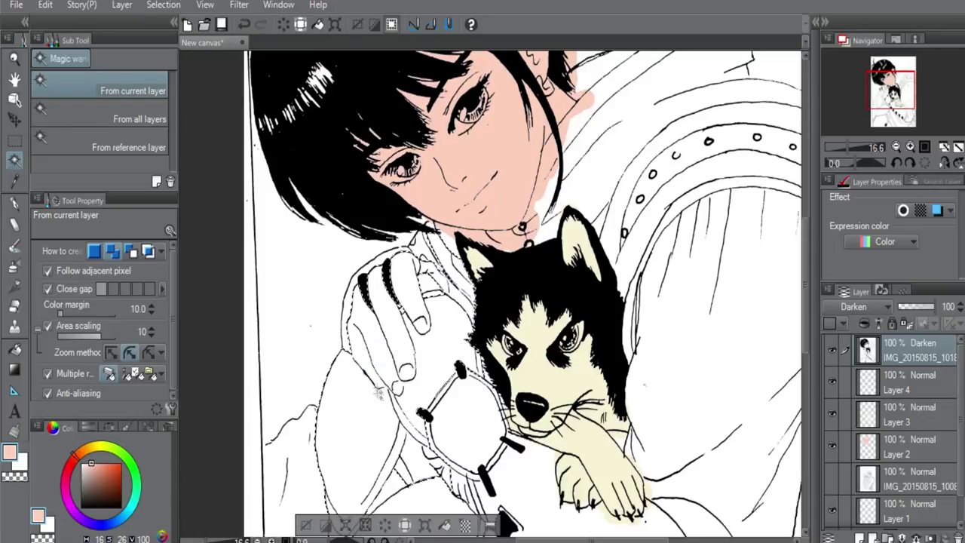
{"action": "scroll", "coordinate": [379, 391], "scroll_direction": "up", "scroll_amount": 2}
{"action": "scroll", "coordinate": [388, 390], "scroll_direction": "up", "scroll_amount": 1}
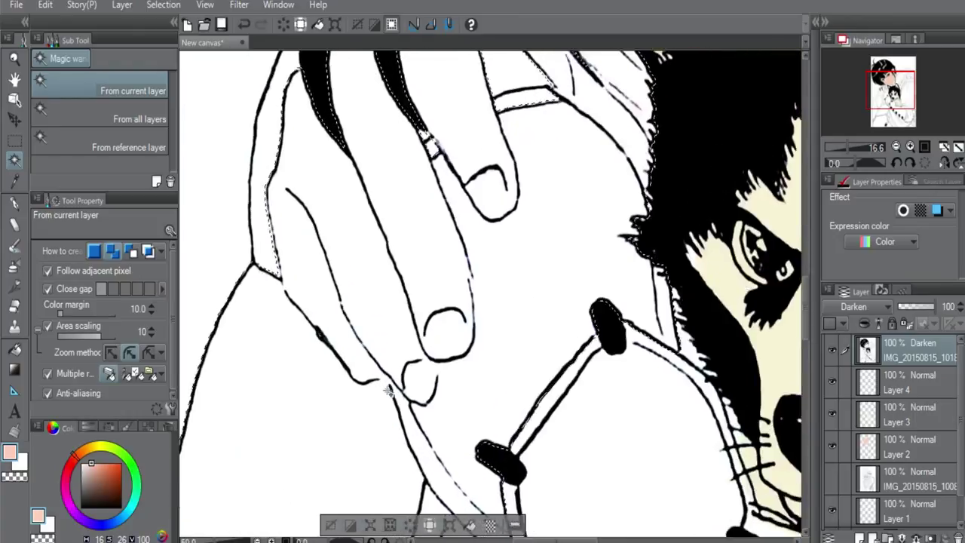
{"action": "scroll", "coordinate": [388, 390], "scroll_direction": "up", "scroll_amount": 1}
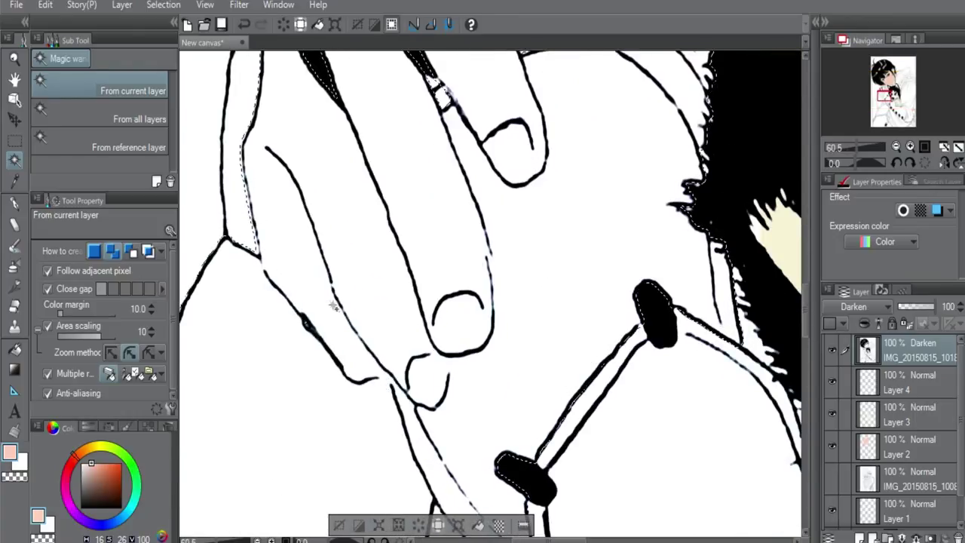
{"action": "scroll", "coordinate": [334, 306], "scroll_direction": "down", "scroll_amount": 2}
{"action": "left_click_drag", "start_coordinate": [414, 162], "coordinate": [377, 265]}
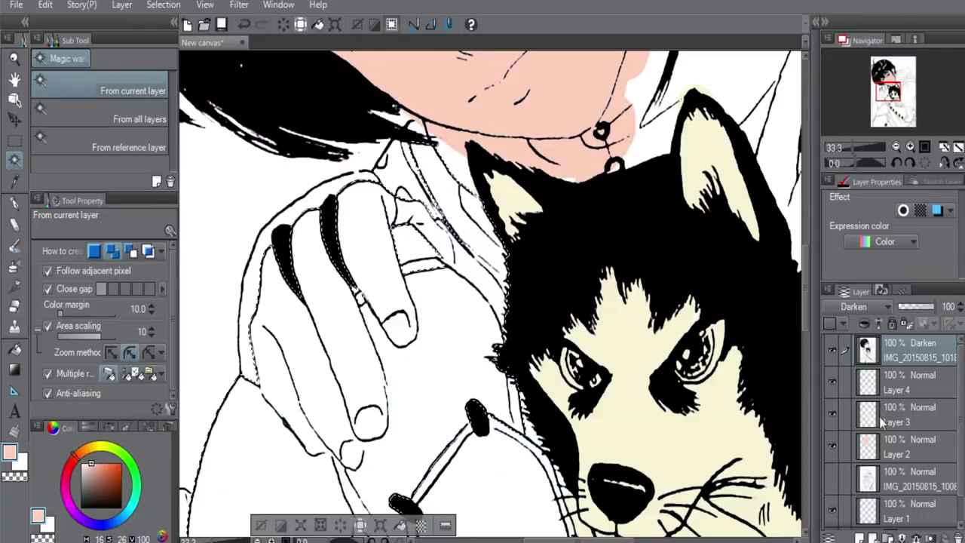
{"action": "left_click", "coordinate": [904, 446]}
{"action": "left_click", "coordinate": [400, 526]}
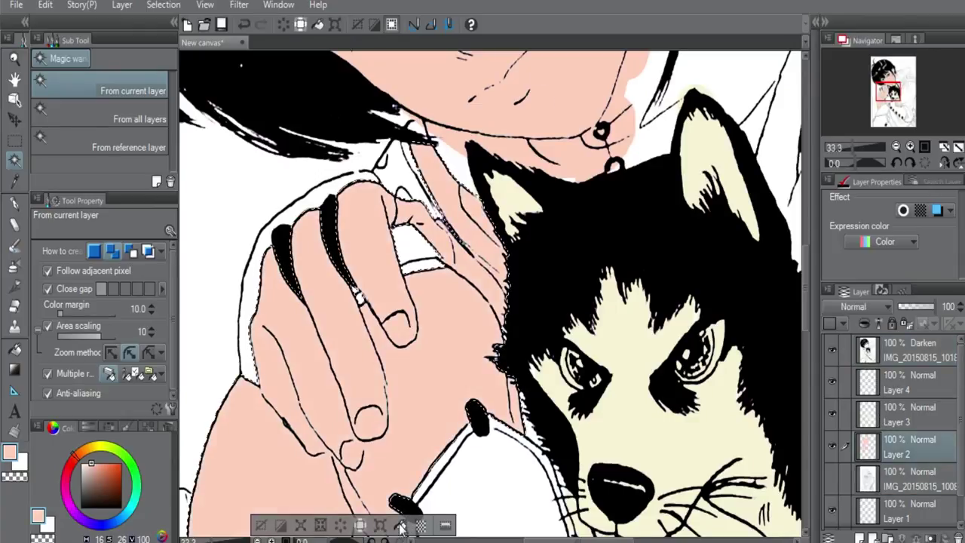
{"action": "left_click", "coordinate": [279, 525]}
- Fill the lower sleeve area pink and the boot reddish brown, then deselect
{"action": "scroll", "coordinate": [483, 339], "scroll_direction": "down", "scroll_amount": 1}
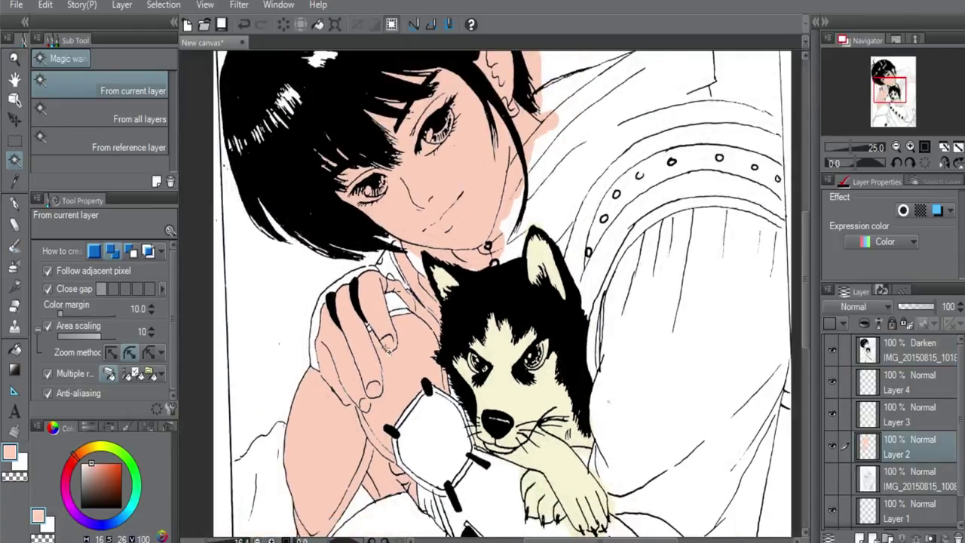
{"action": "scroll", "coordinate": [376, 261], "scroll_direction": "down", "scroll_amount": 3}
{"action": "scroll", "coordinate": [375, 262], "scroll_direction": "down", "scroll_amount": 2}
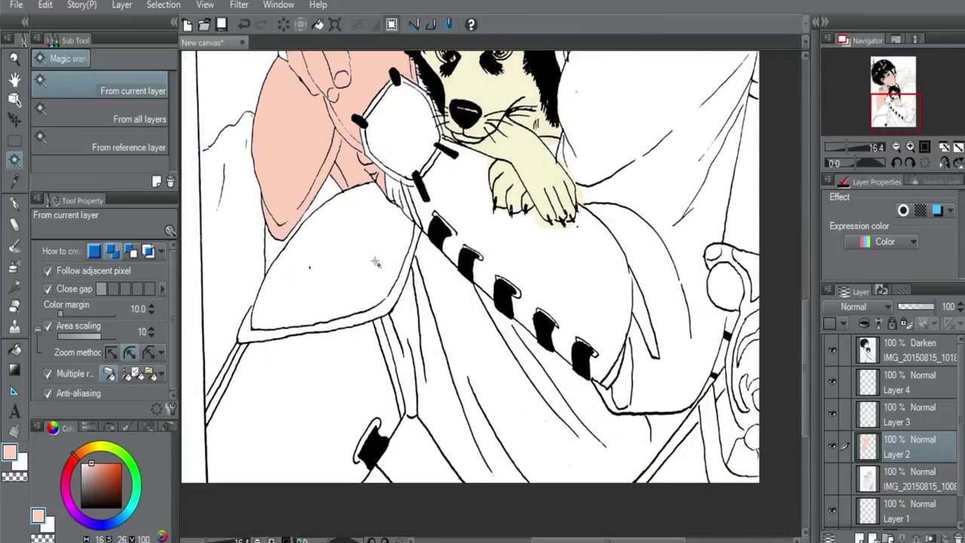
{"action": "left_click", "coordinate": [368, 332]}
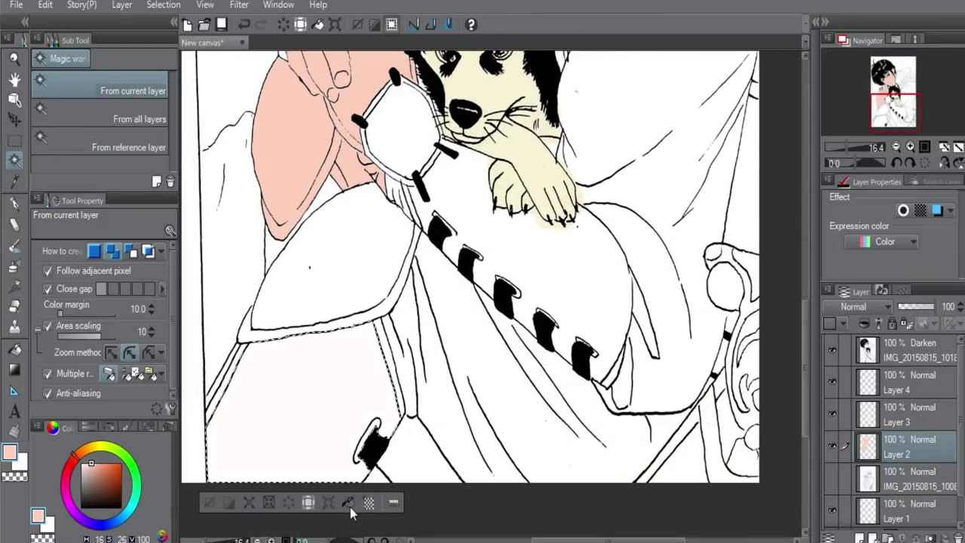
{"action": "left_click", "coordinate": [348, 502]}
{"action": "scroll", "coordinate": [362, 361], "scroll_direction": "down", "scroll_amount": 2}
{"action": "left_click", "coordinate": [112, 480]}
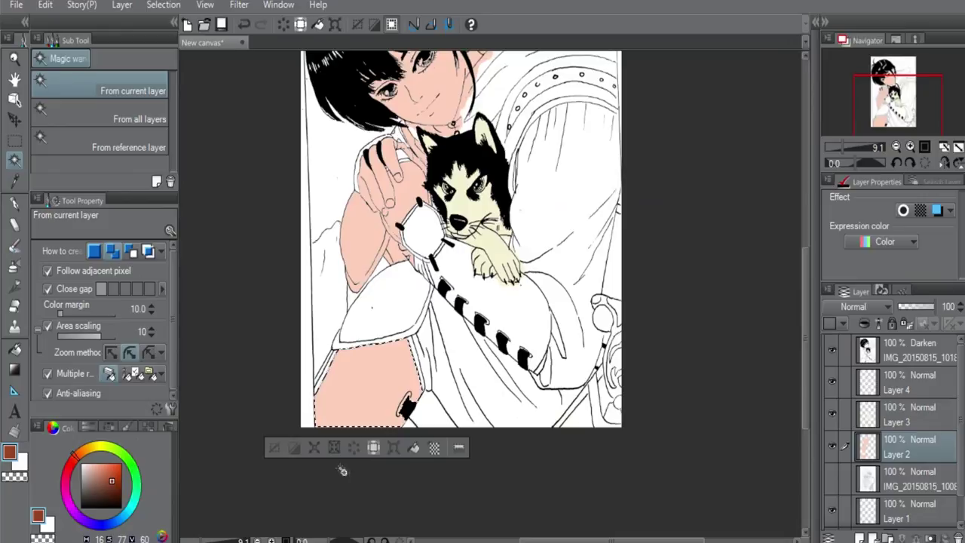
{"action": "left_click", "coordinate": [413, 447]}
{"action": "left_click", "coordinate": [330, 447]}
{"action": "key", "text": "ctrl+0"}
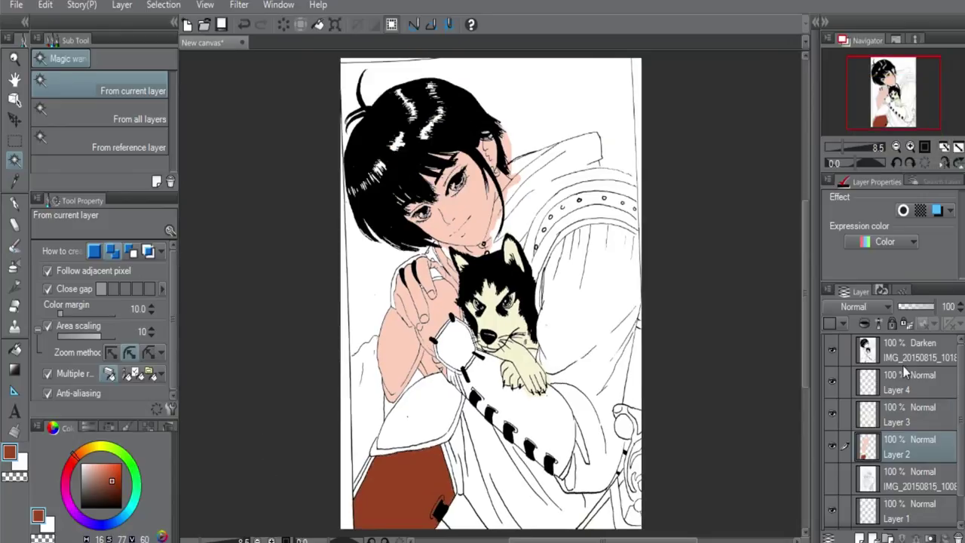
- Toggle the Darken line layer and second scan layer to compare, ending with line art visible
{"action": "left_click", "coordinate": [905, 386]}
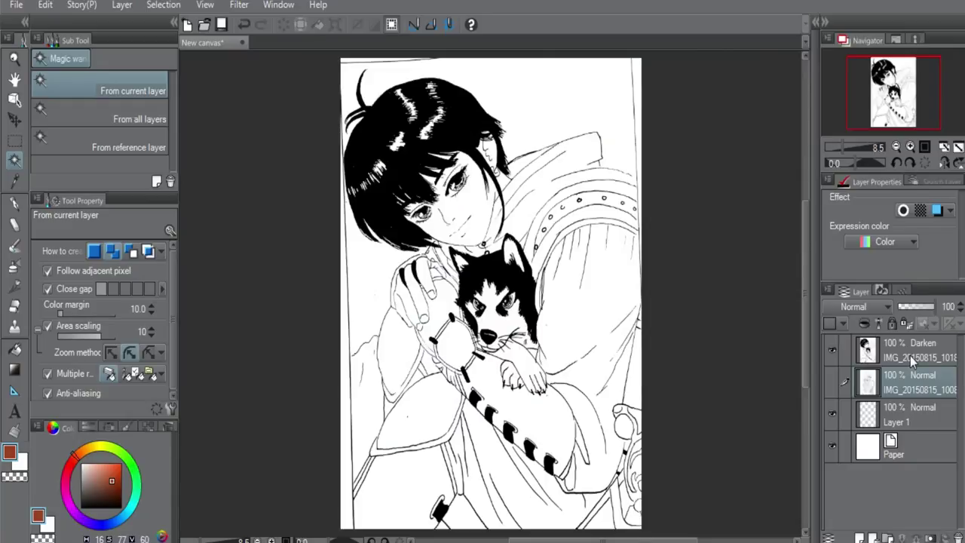
{"action": "left_click", "coordinate": [833, 350]}
{"action": "left_click", "coordinate": [833, 380]}
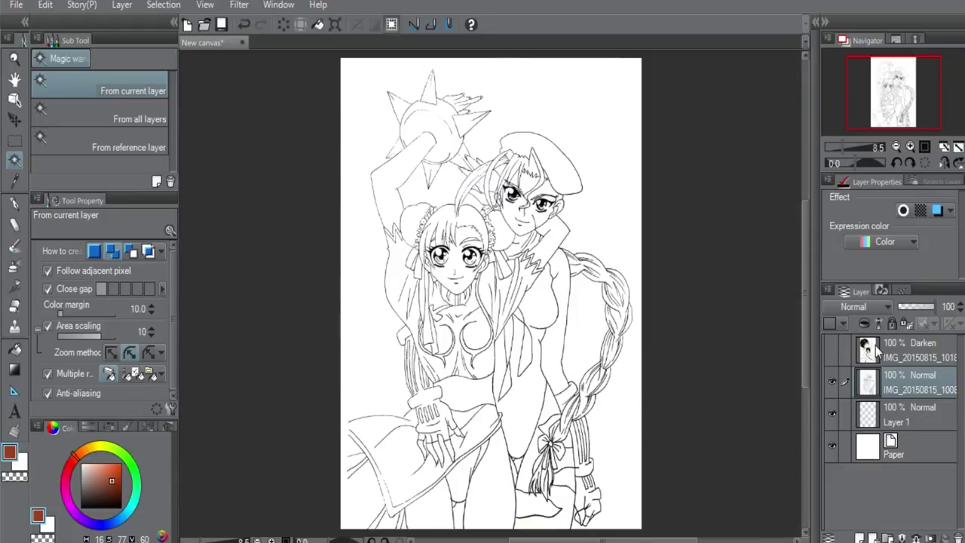
{"action": "left_click", "coordinate": [828, 382]}
{"action": "left_click", "coordinate": [832, 352]}
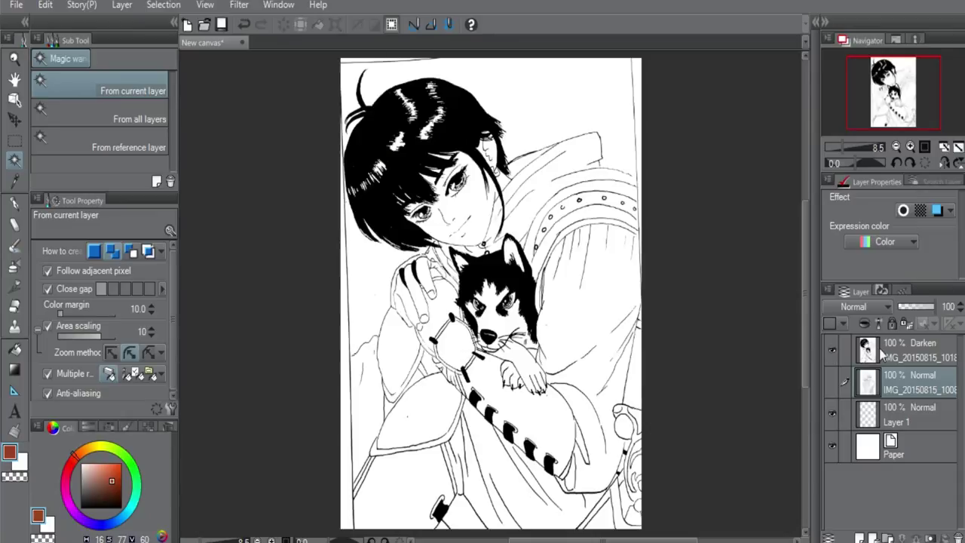